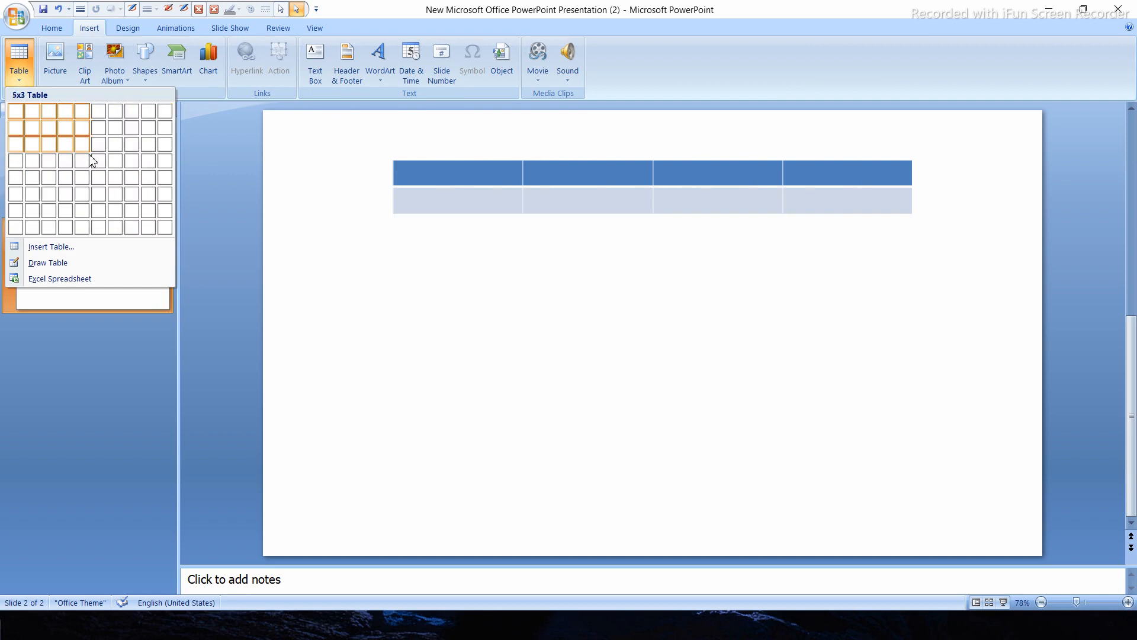
Insert a table with six columns and four rows, and enlarge it from its upper-left and lower-right corners.
click(98, 161)
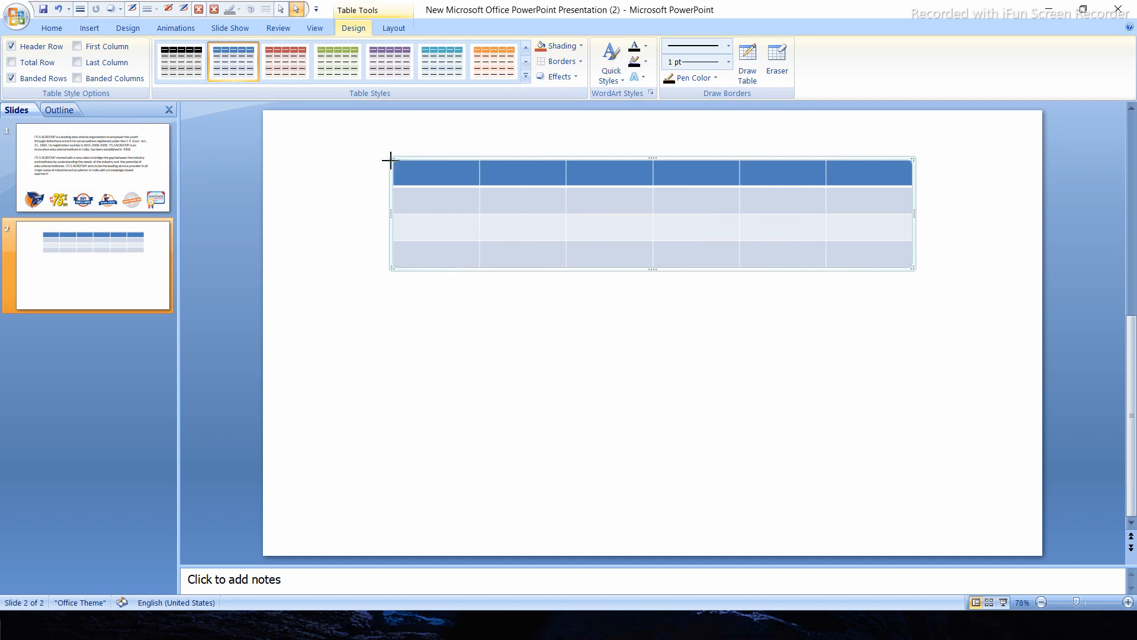
drag(390, 160, 303, 131)
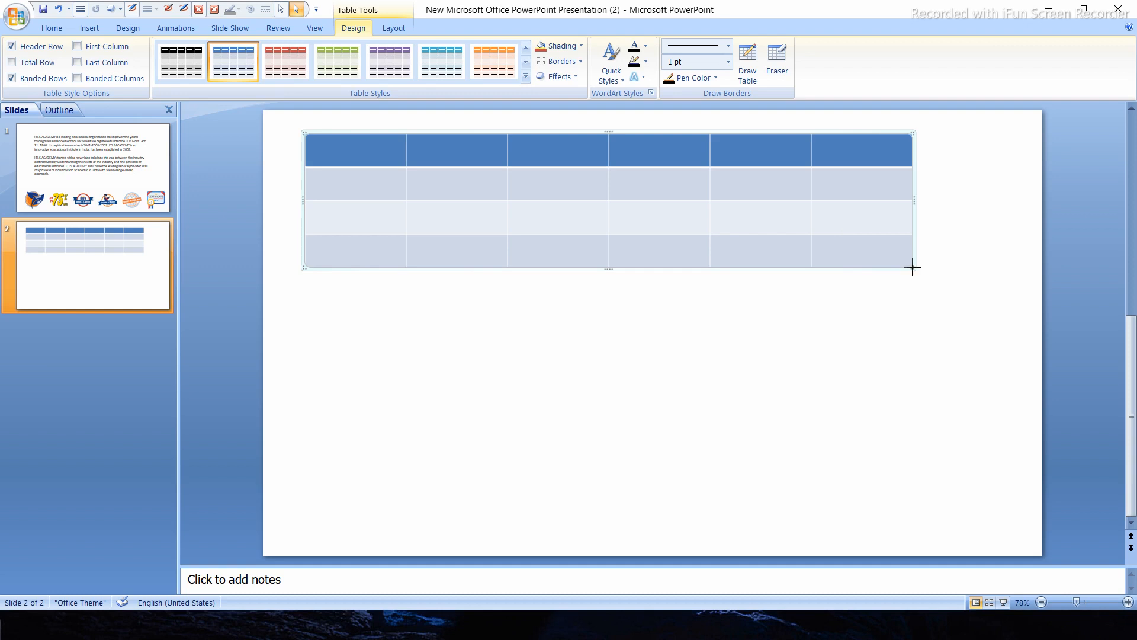
drag(913, 268, 1076, 292)
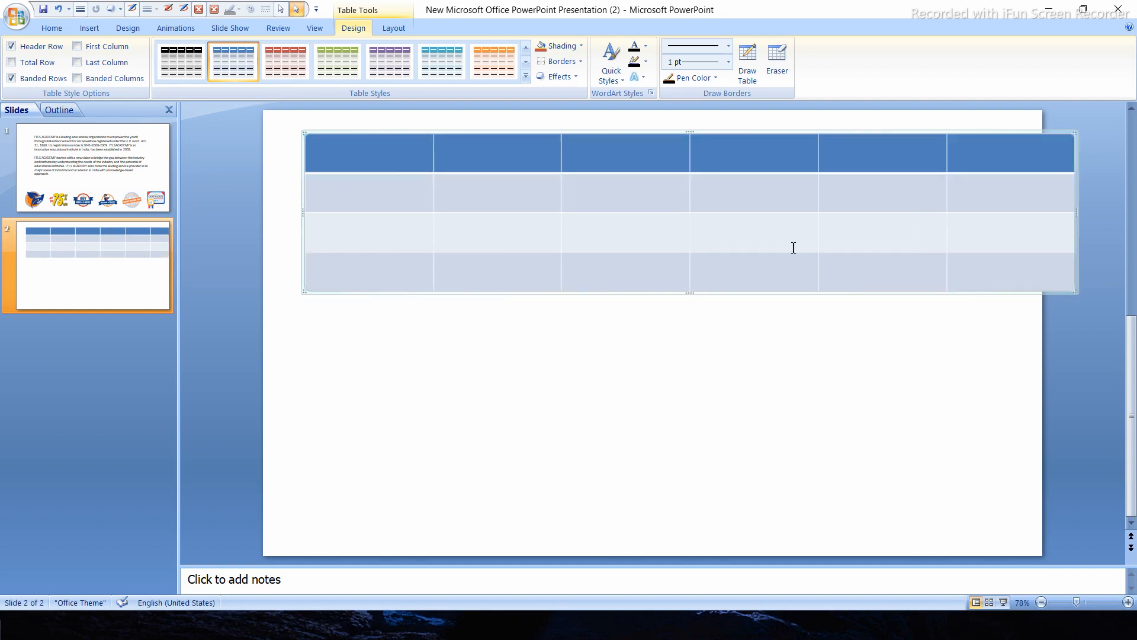
Nudge the enlarged table left until it fits within the slide's width.
key(Left)
key(Left)
key(Left)
key(Left)
key(Left)
key(Left)
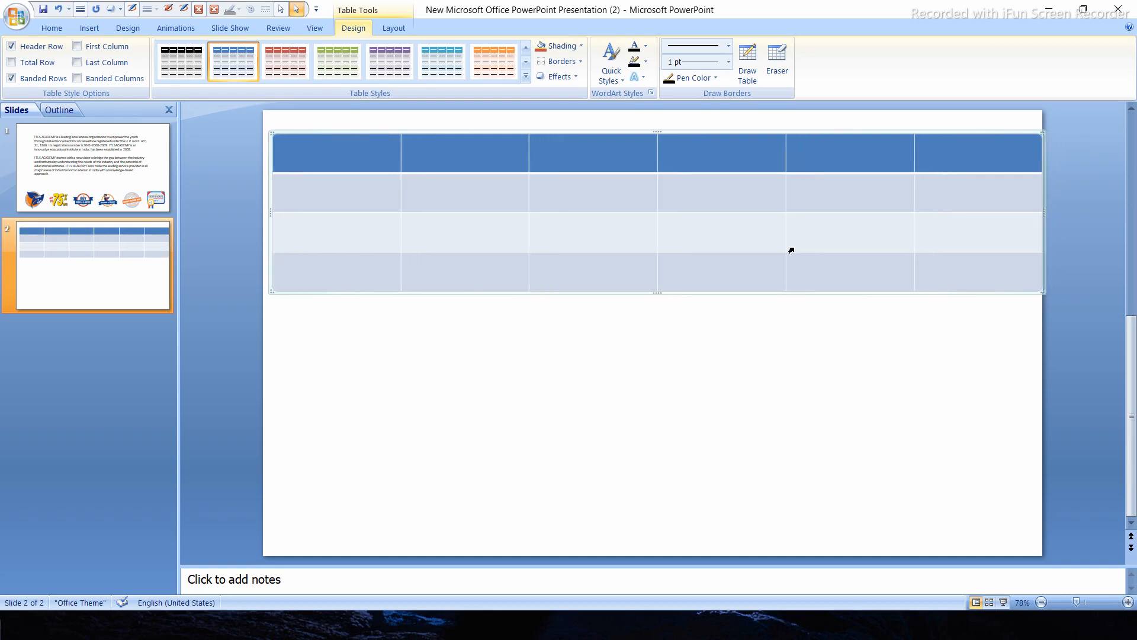
key(Left)
key(Left)
key(Right)
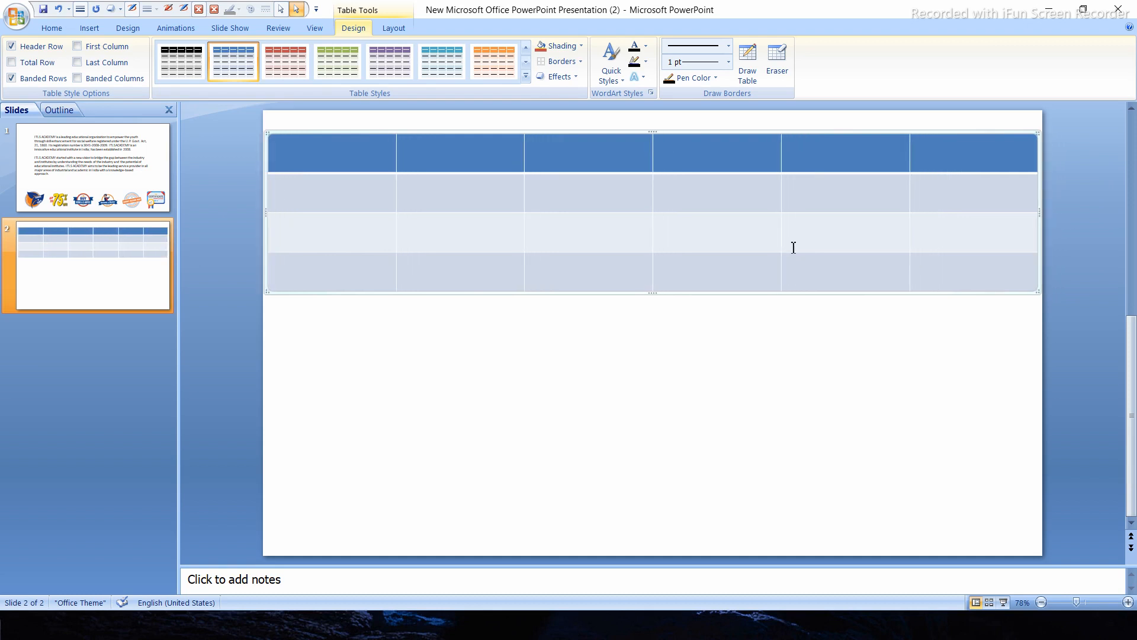
click(642, 328)
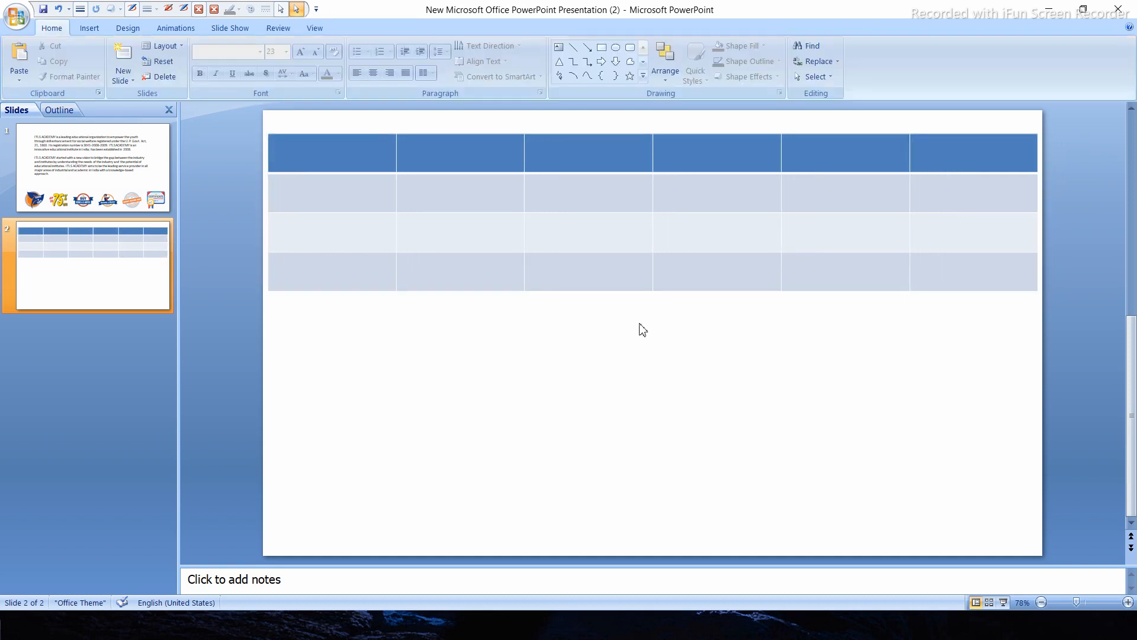
Turn off the Header Row style option for the table, toggling it to compare the effect.
click(433, 285)
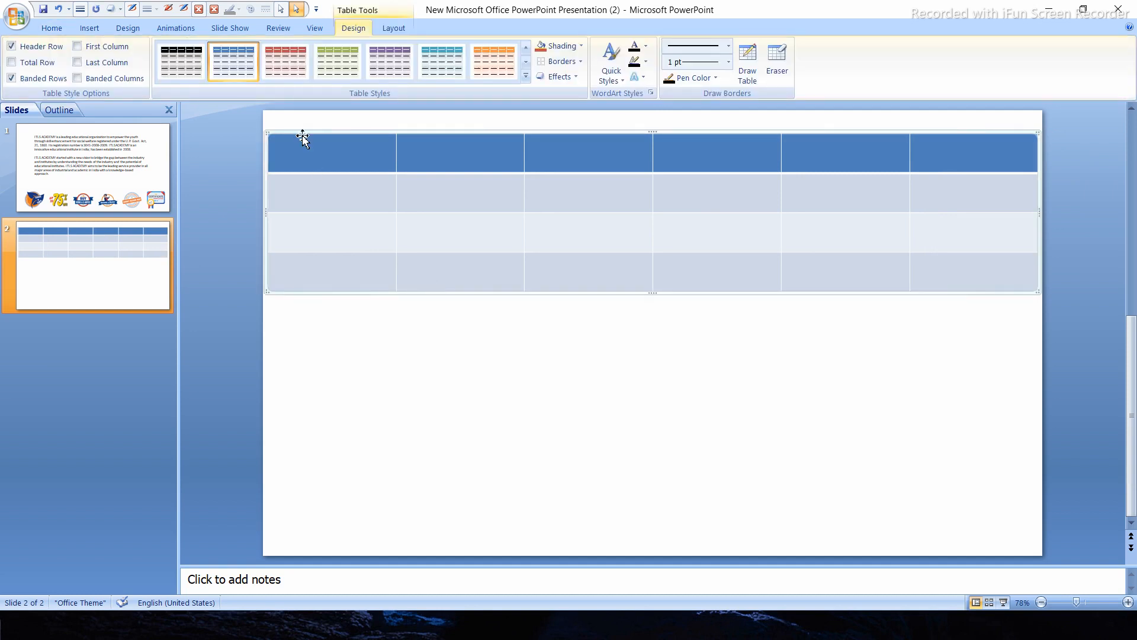
click(12, 47)
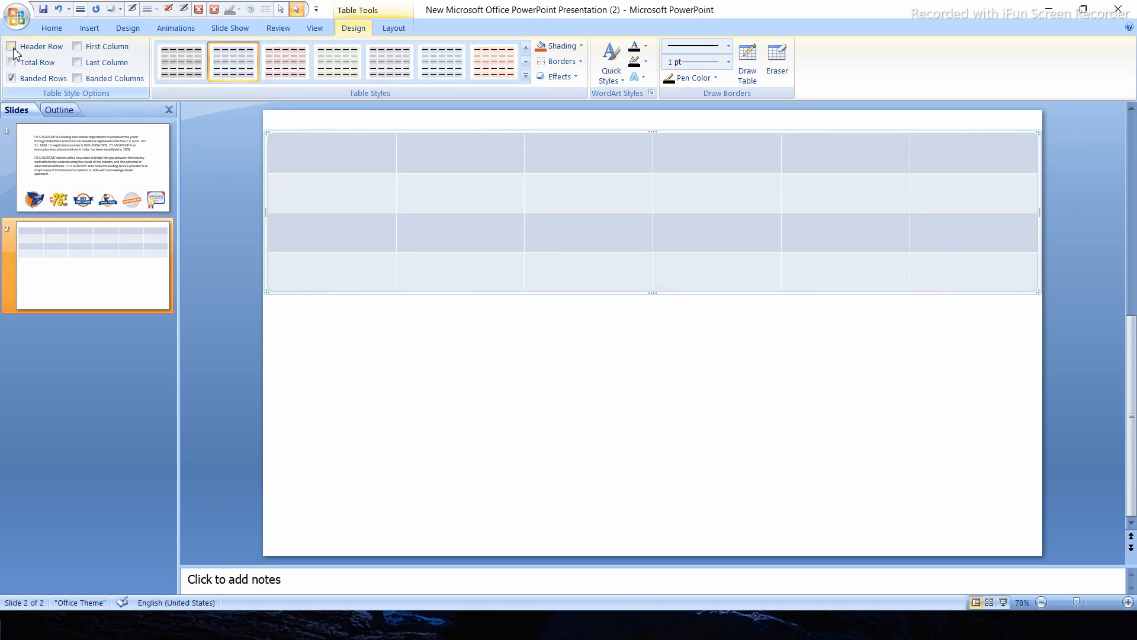
click(12, 47)
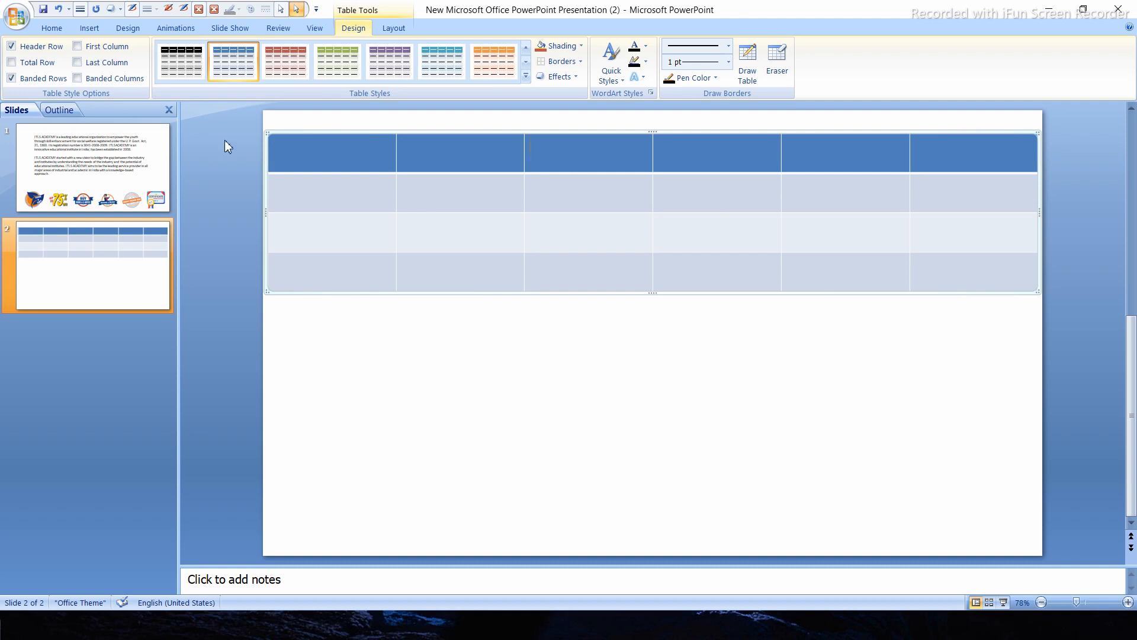
click(12, 48)
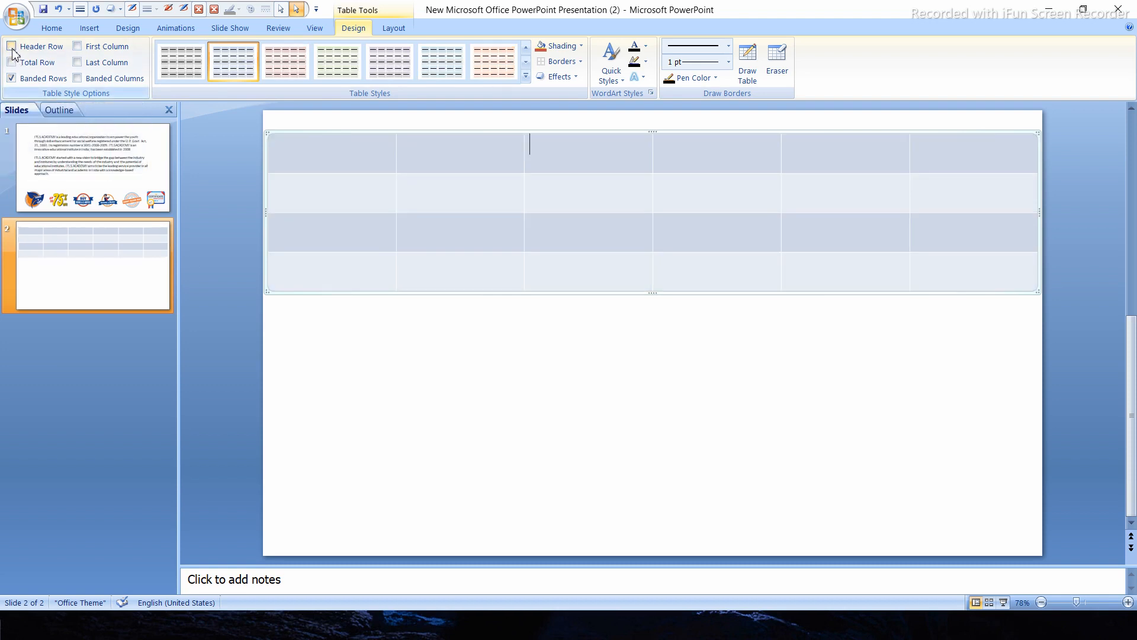
click(733, 316)
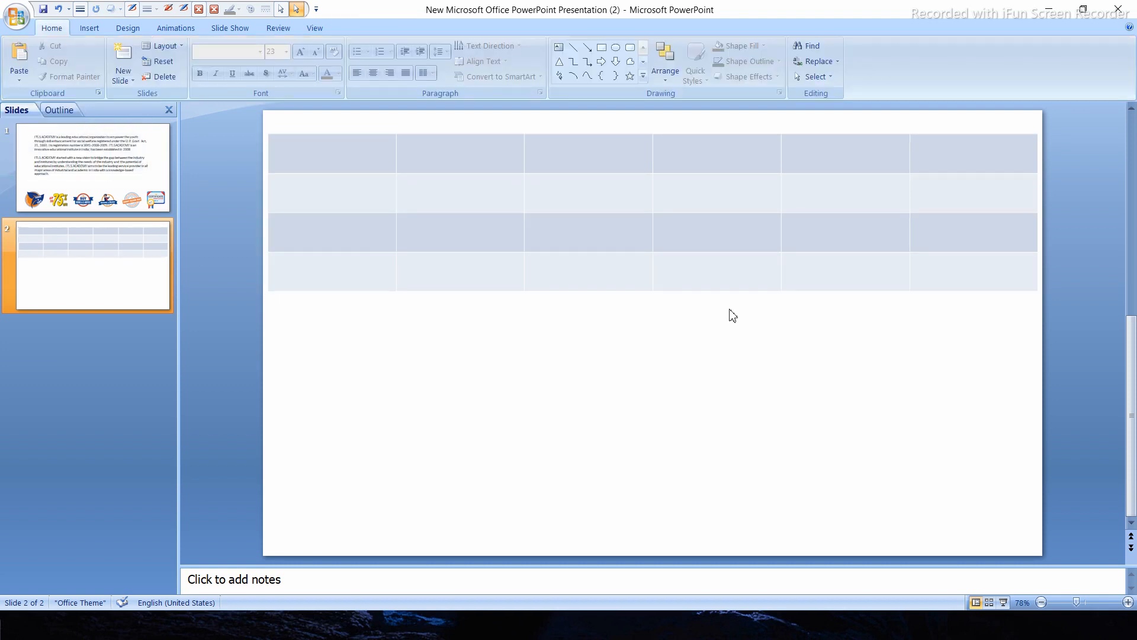
Turn on the table's Total Row option and fill the first column with 2, 4, 1 and the total 7.
click(355, 188)
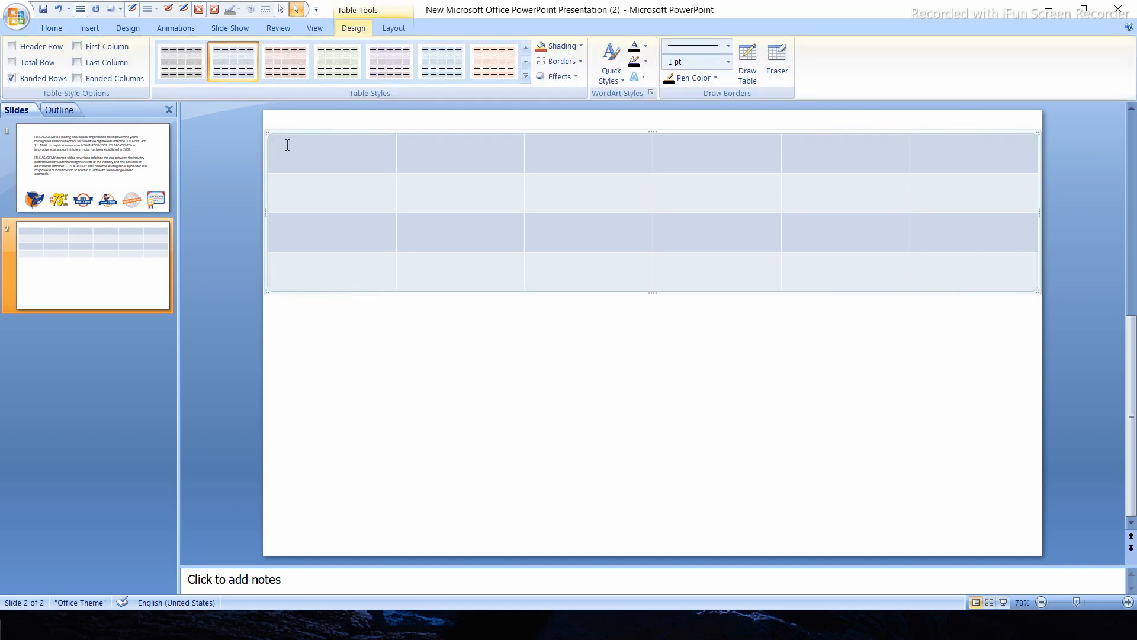
click(11, 62)
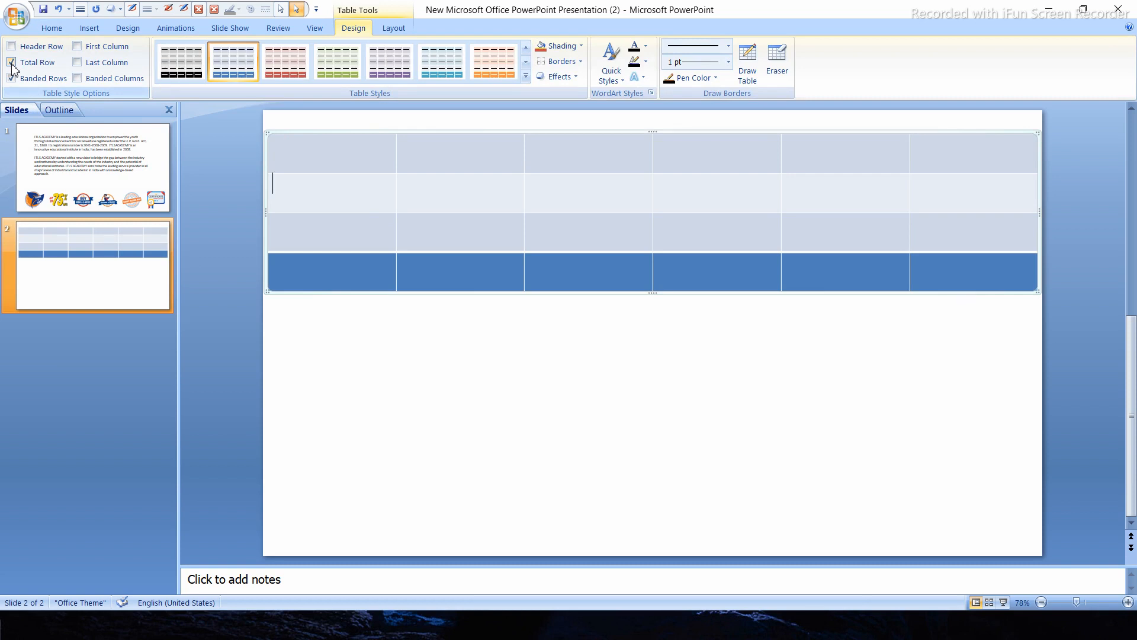
click(353, 154)
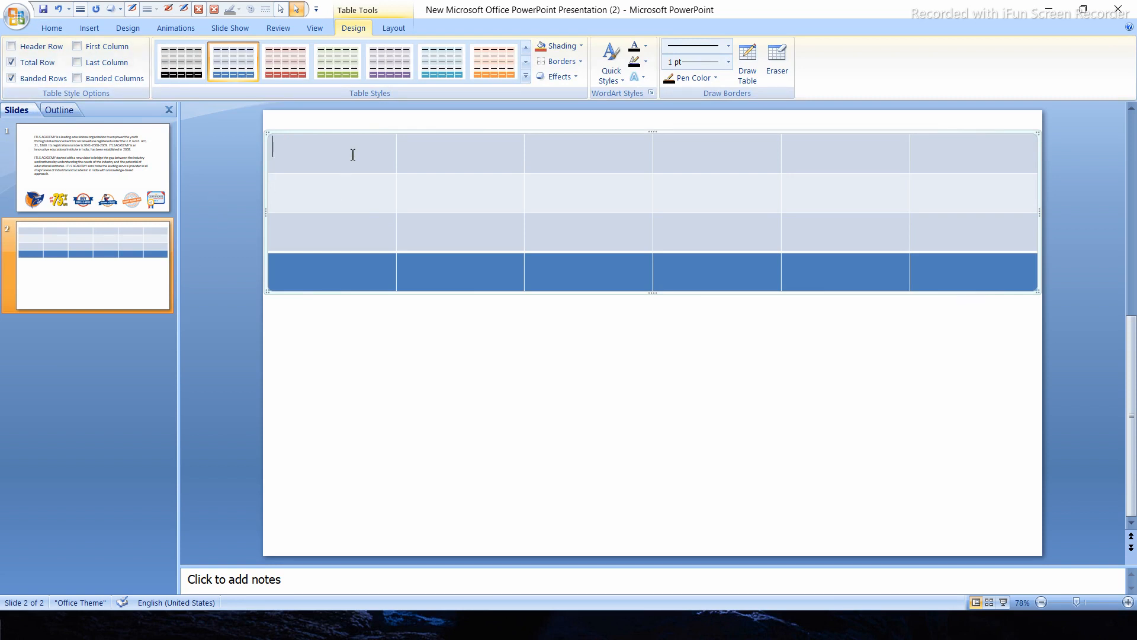
text(2)
key(Down)
text(4)
key(Down)
text(1)
key(Down)
text(7)
click(386, 348)
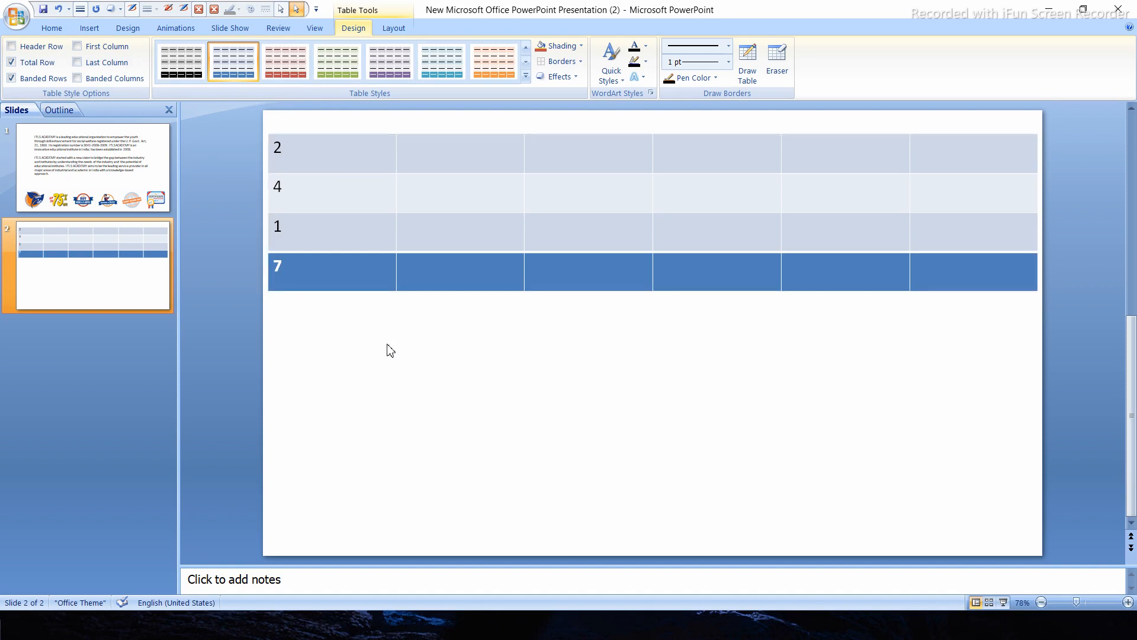
Turn off the table's Total Row option and clear the numbers from the first column.
click(319, 153)
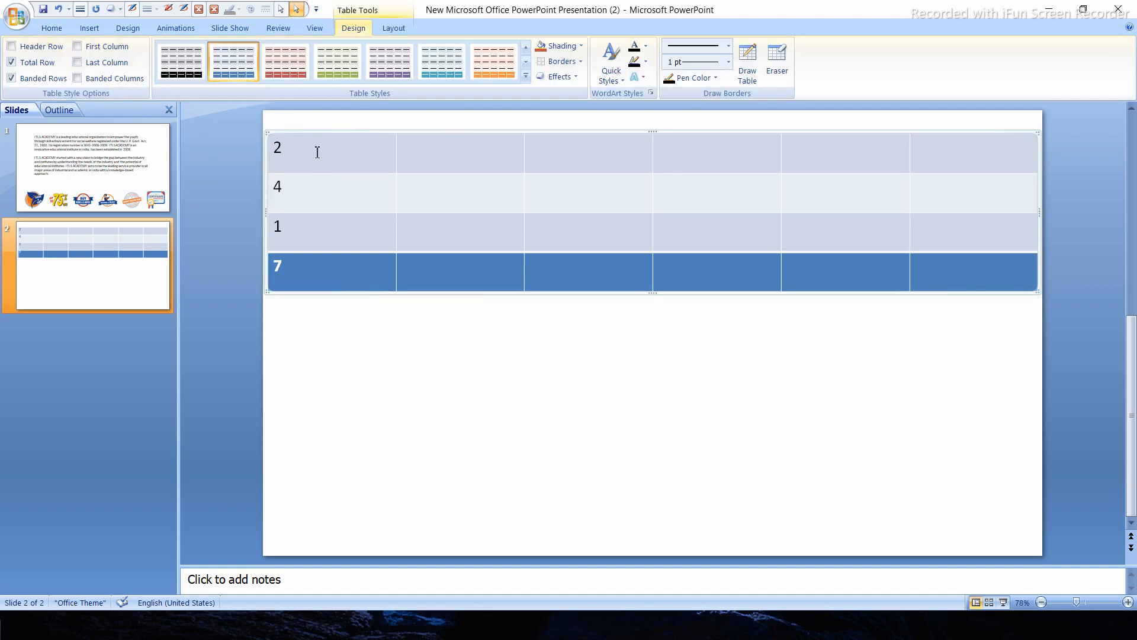
drag(315, 150, 334, 268)
click(334, 267)
click(12, 63)
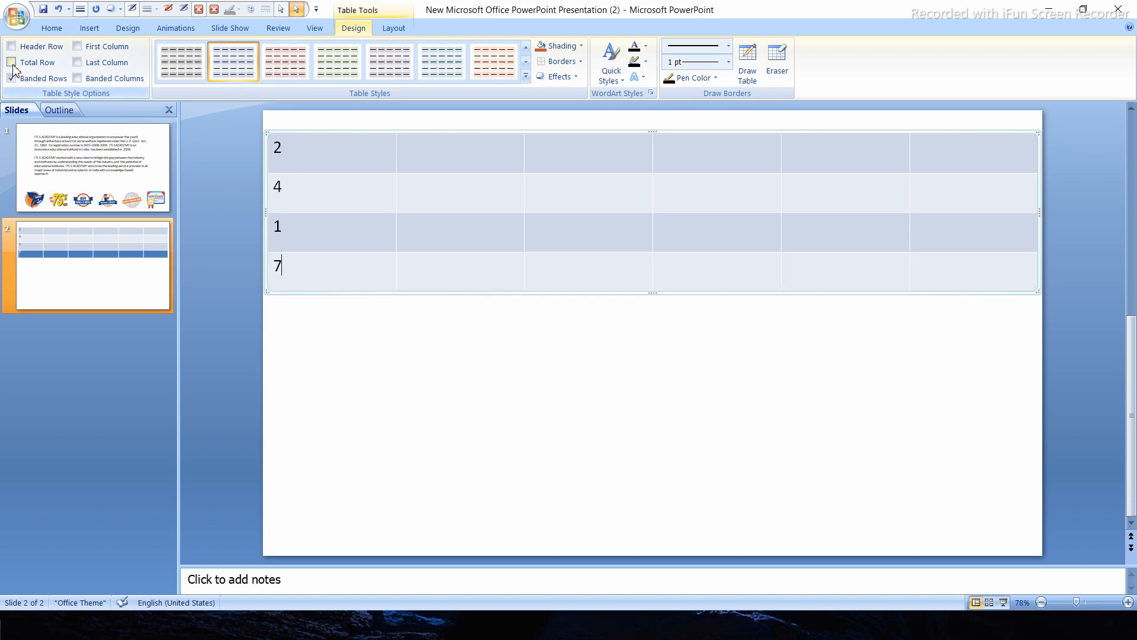
drag(302, 261, 290, 152)
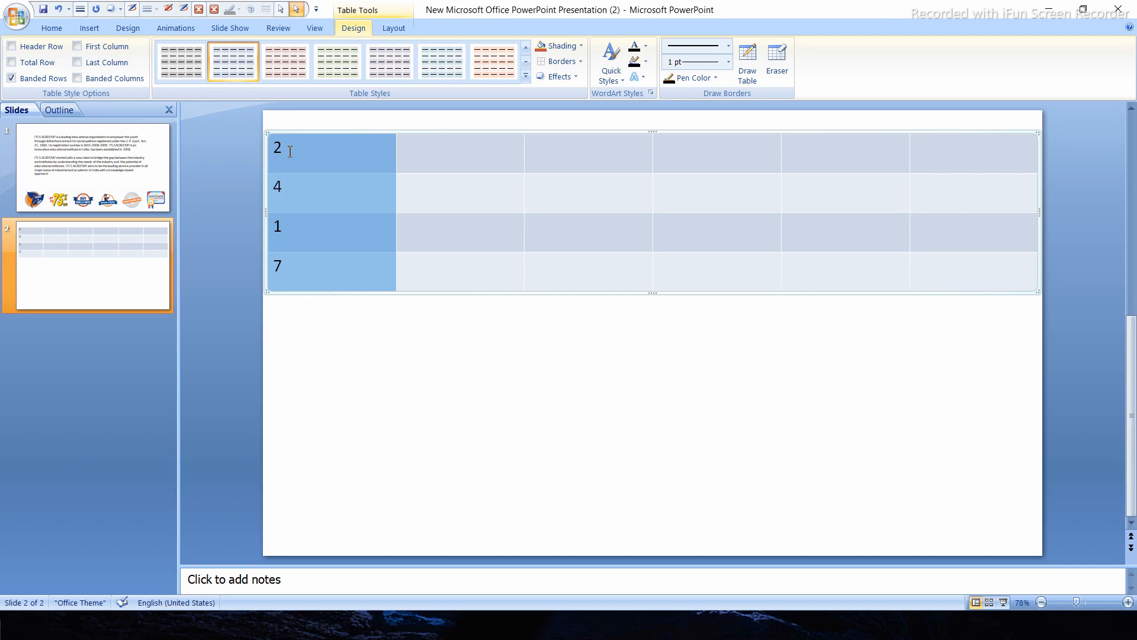
key(Delete)
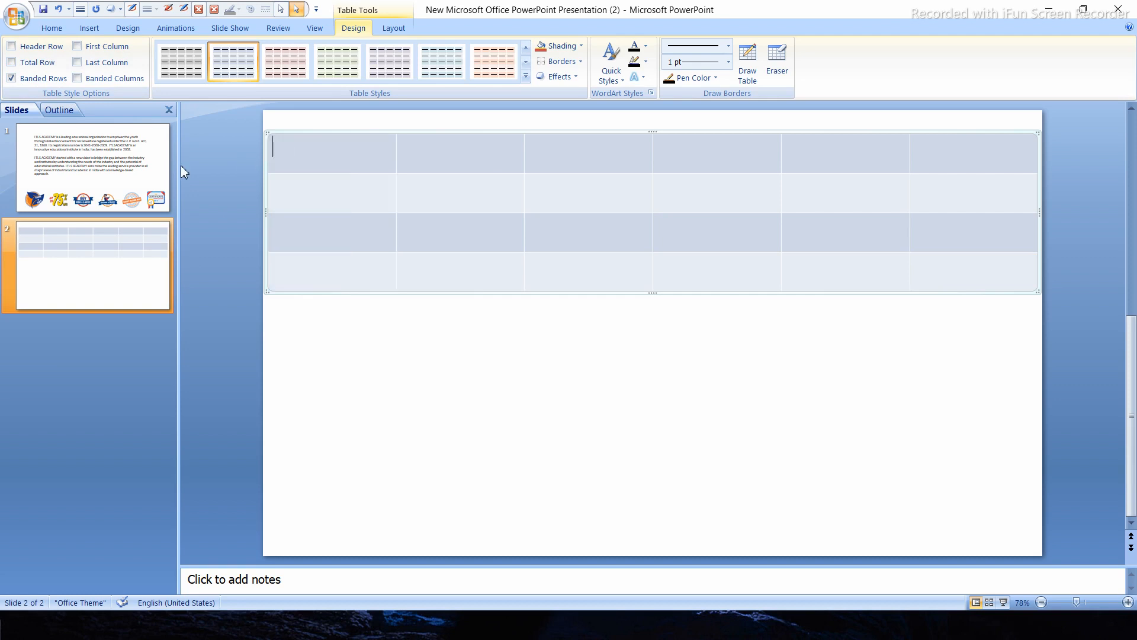
Turn off the Banded Rows style option for the table, toggling it to compare the effect.
click(12, 79)
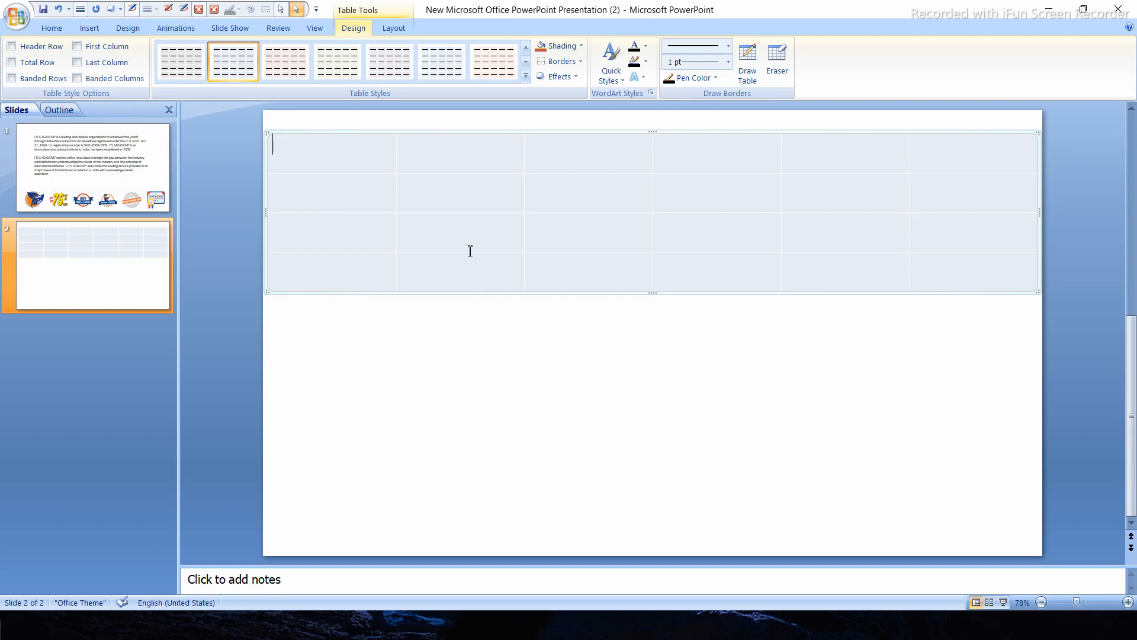
click(12, 78)
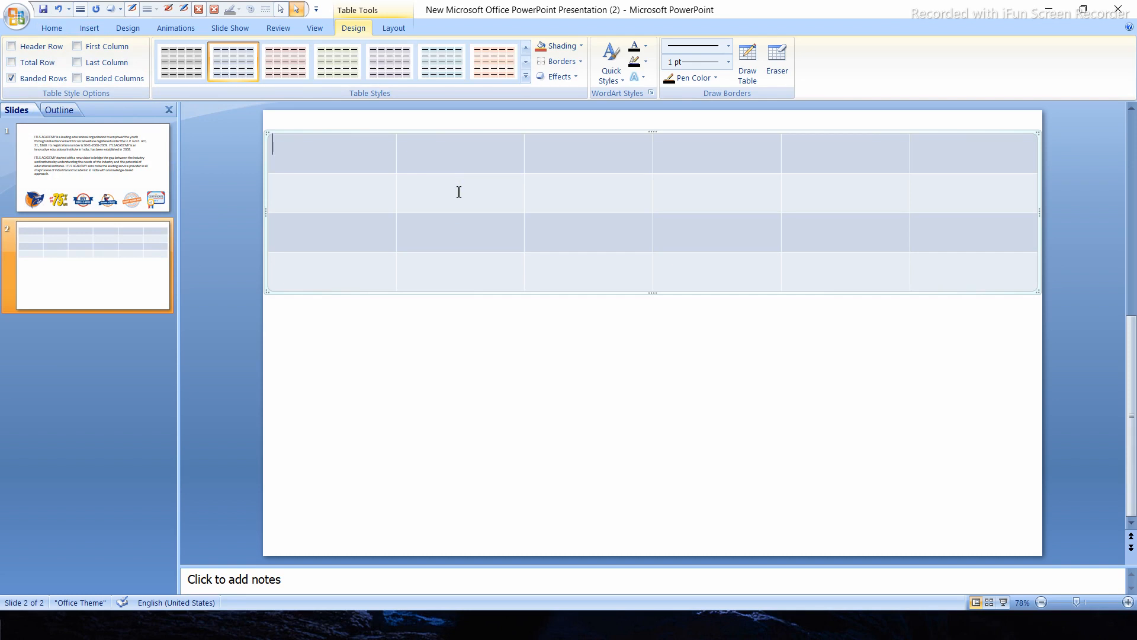
click(11, 78)
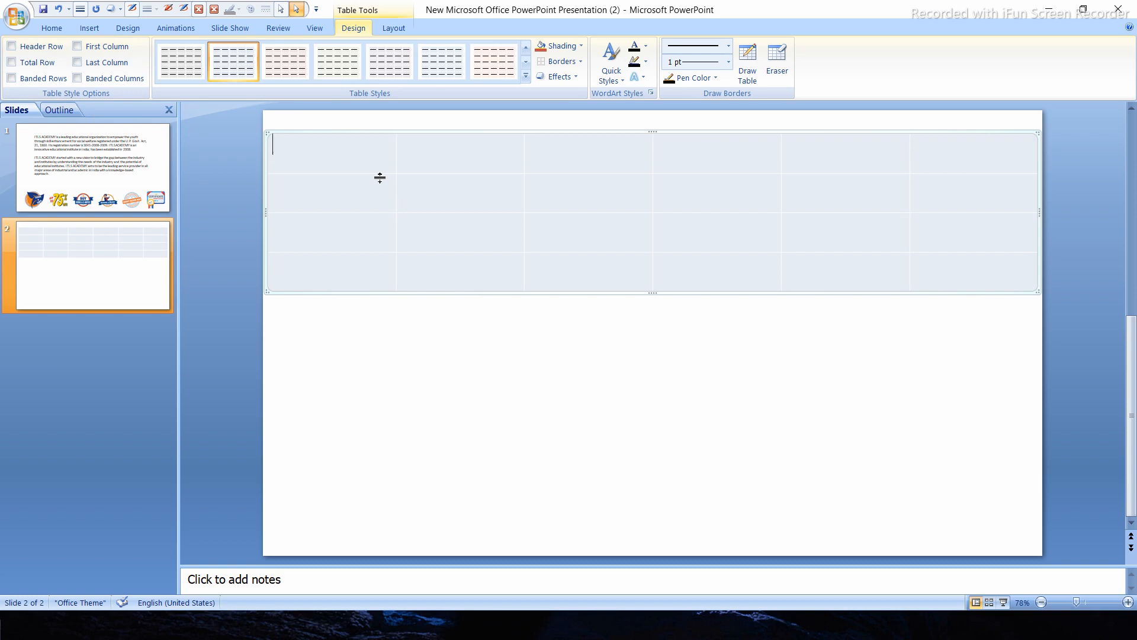
Try the First Column style option on the table, look at the table style gallery, and turn the option back off.
click(78, 47)
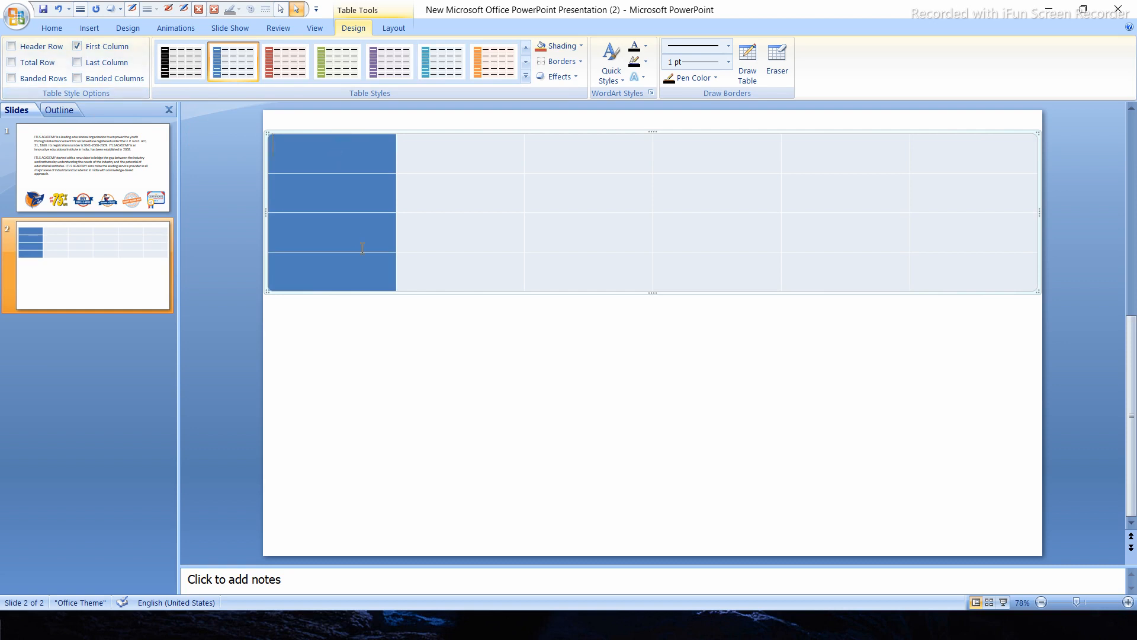
click(438, 347)
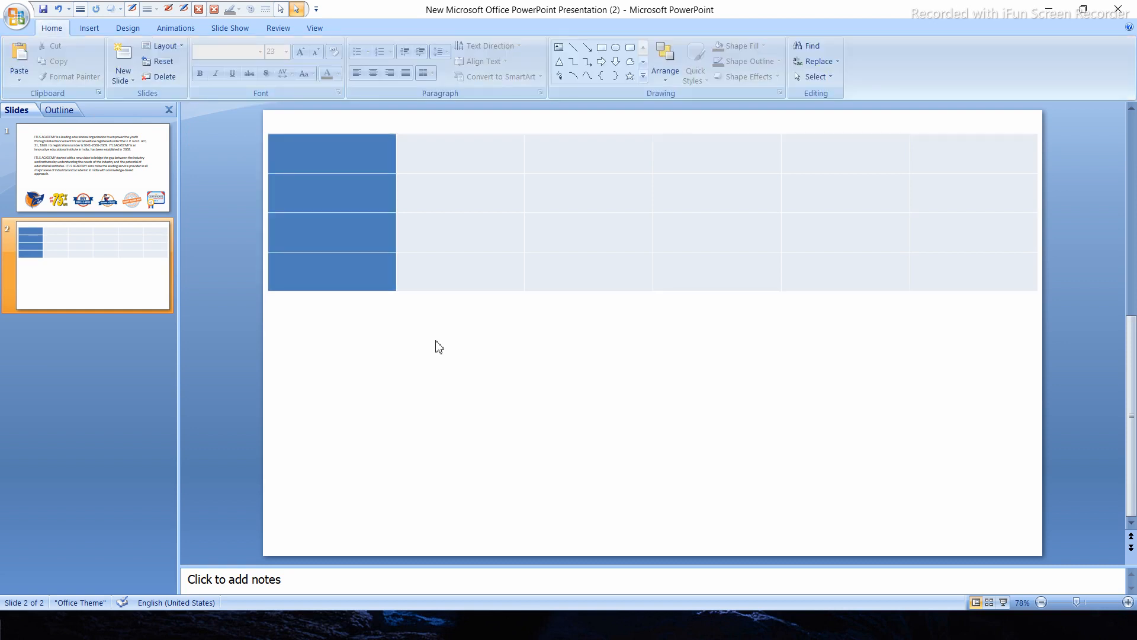
click(355, 217)
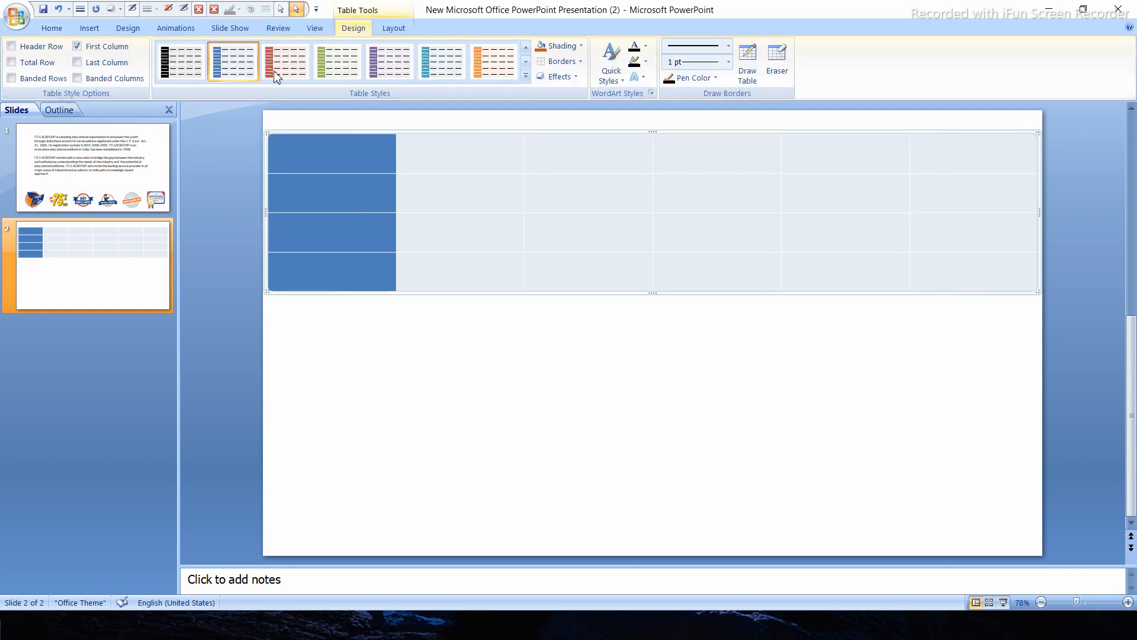
click(526, 76)
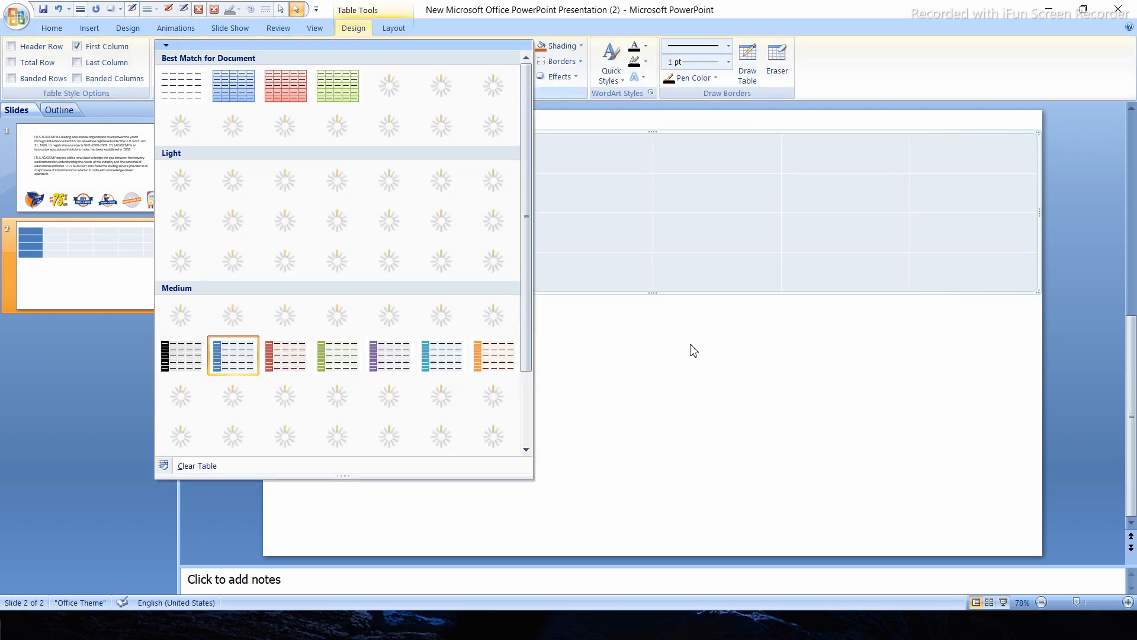
click(686, 349)
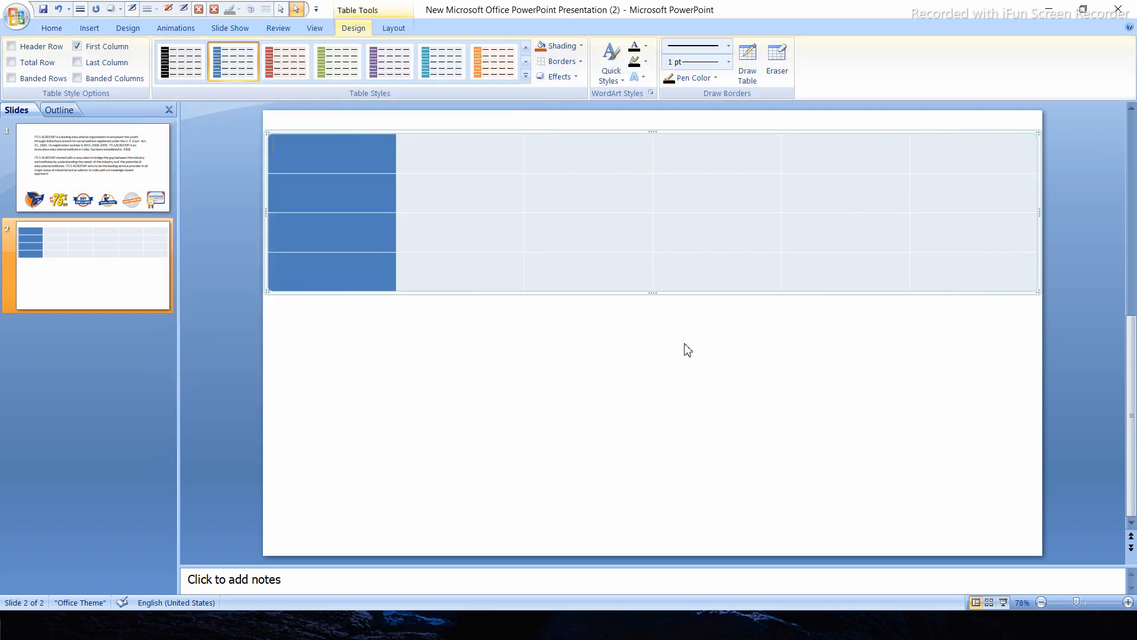
click(81, 49)
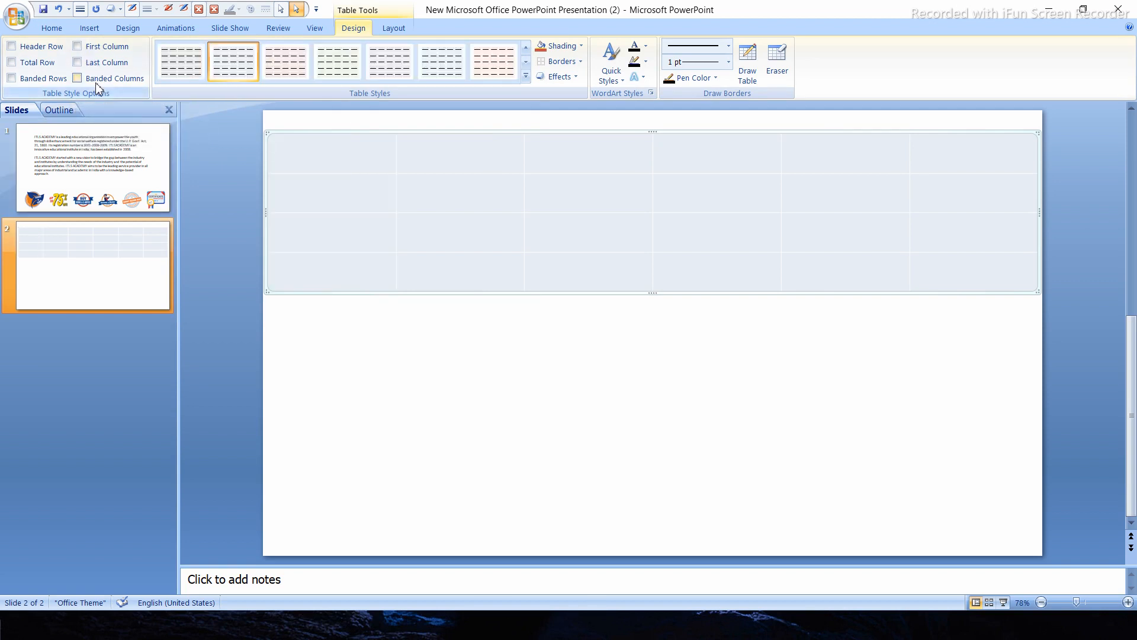
Try the Last Column style option on the table and turn it back off.
click(77, 63)
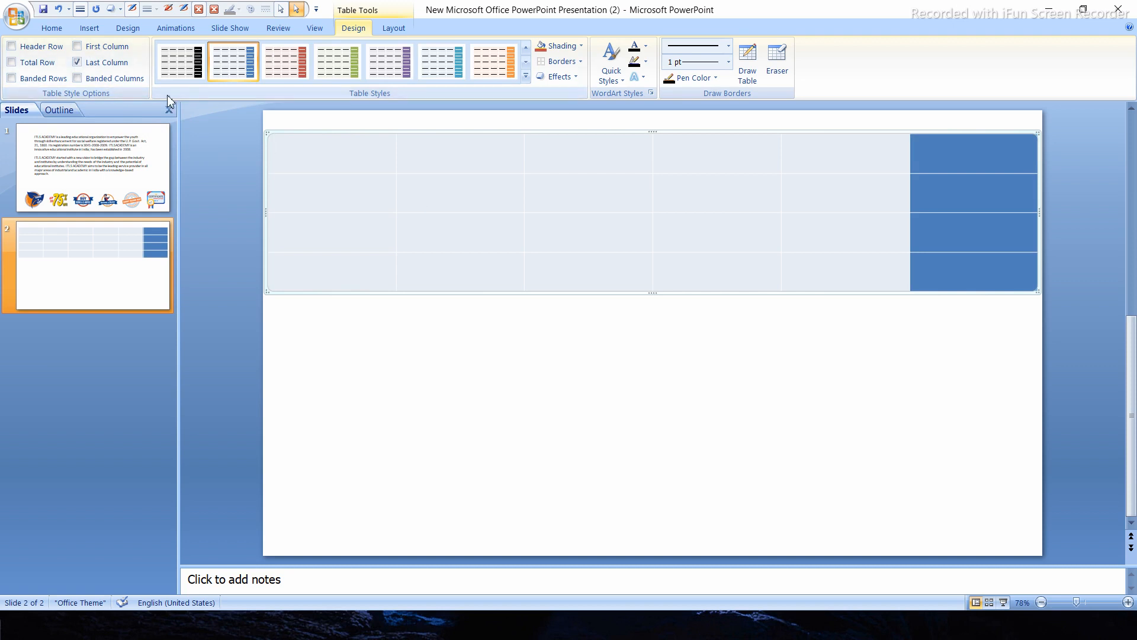
click(81, 65)
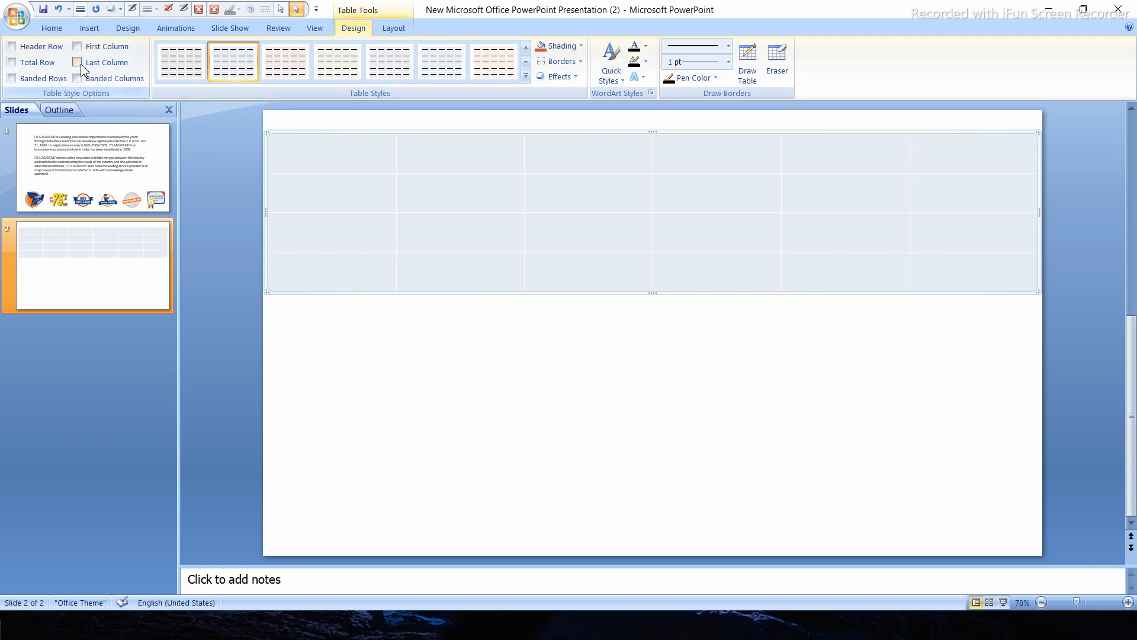
click(80, 65)
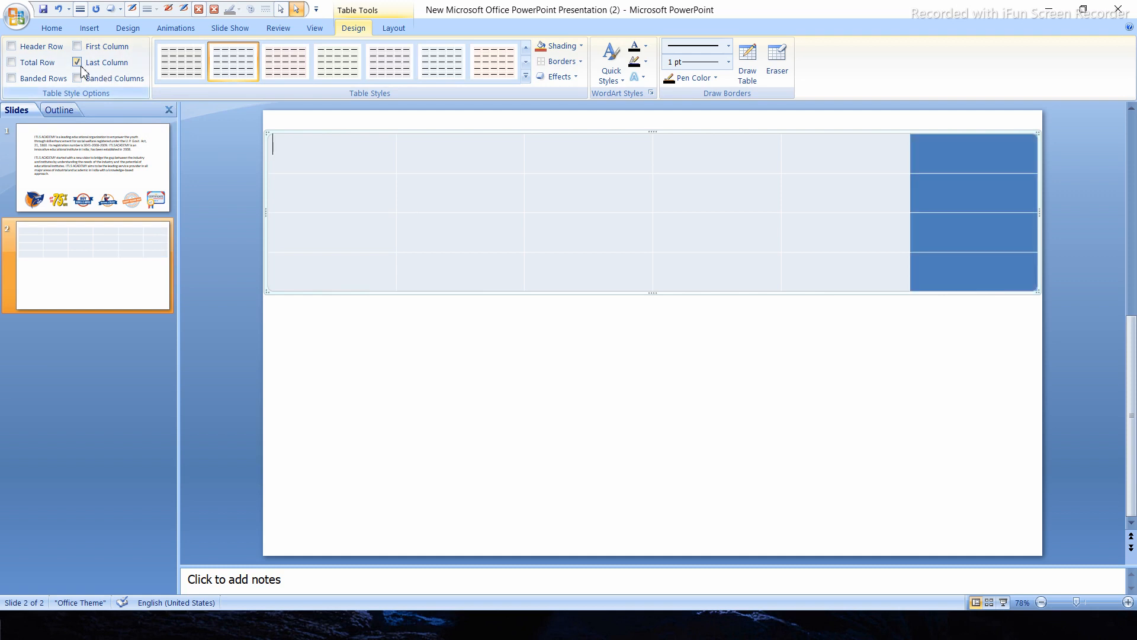
click(79, 64)
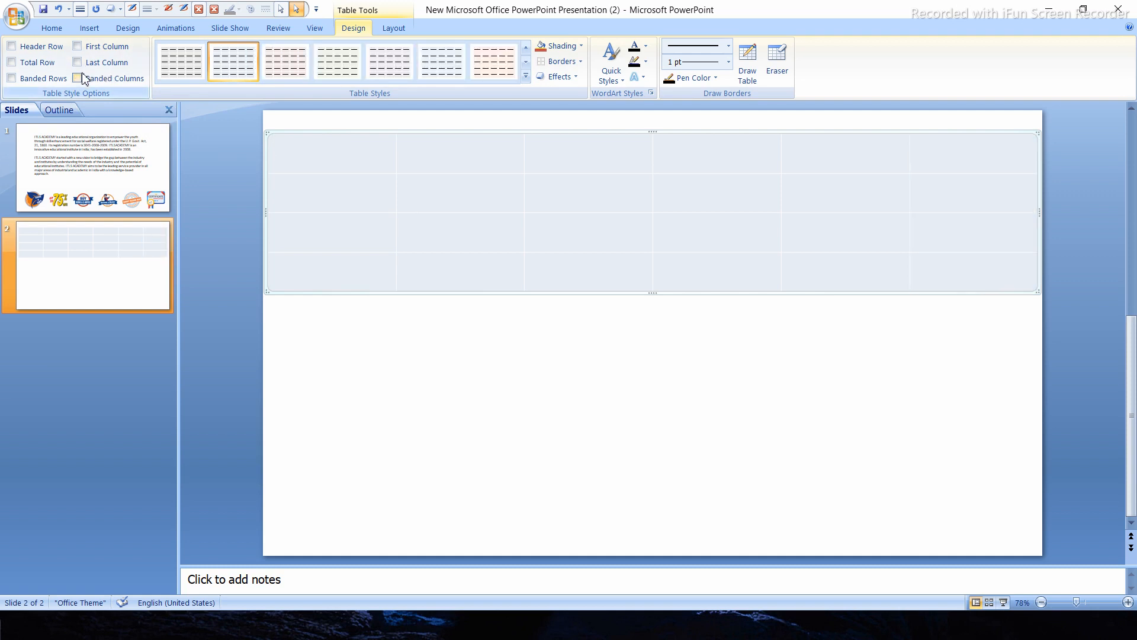
Try the Banded Columns option together with Banded Rows on the table and turn both back off.
click(77, 78)
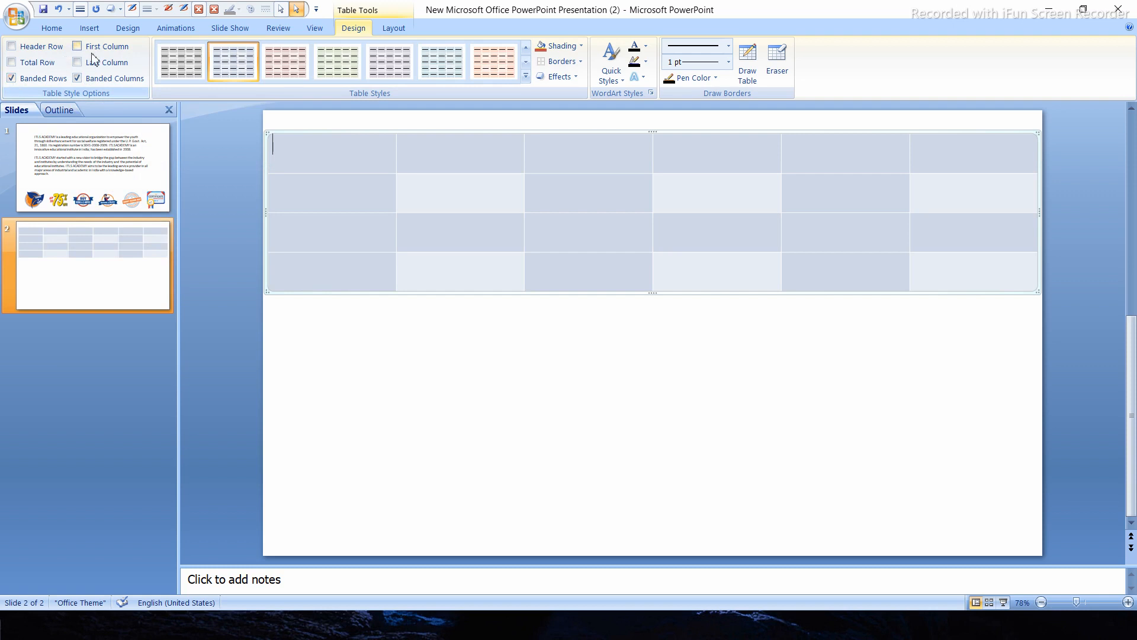
click(78, 81)
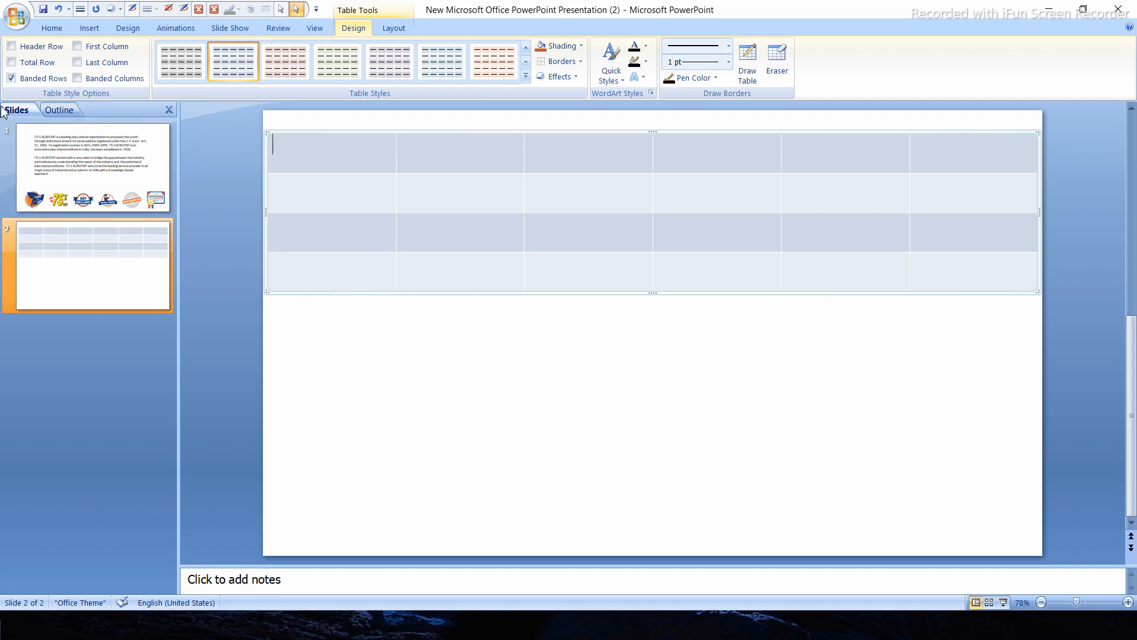
click(11, 77)
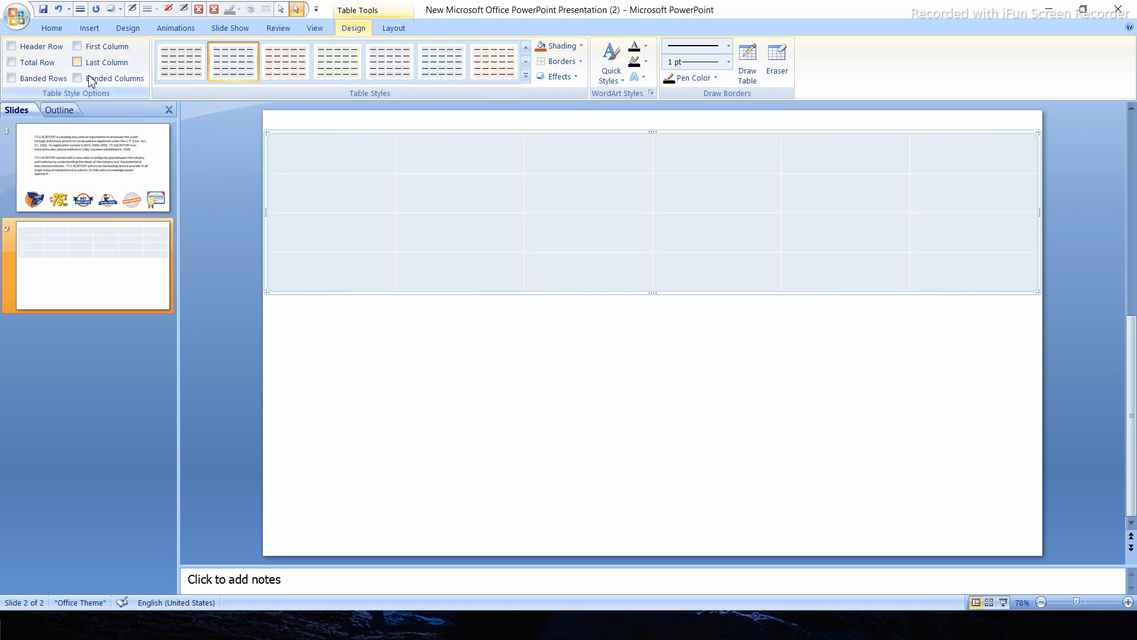
Try the Banded Columns option on the table, select cells in the first, third and fifth columns, and turn the option back off.
click(77, 77)
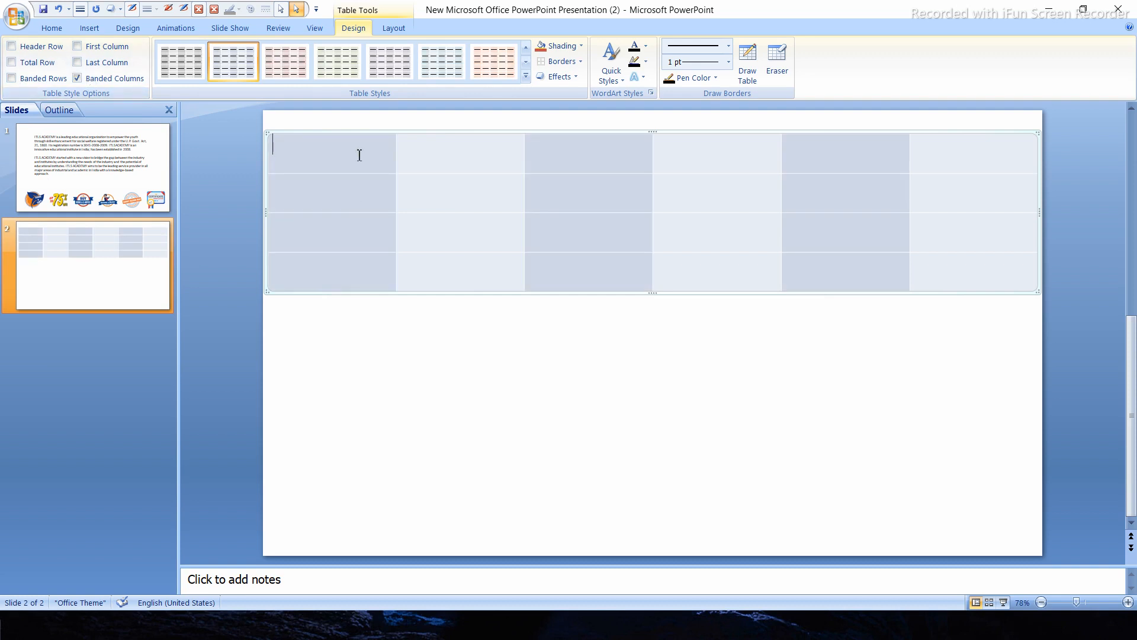
drag(359, 155, 376, 254)
click(570, 150)
drag(571, 150, 596, 279)
click(858, 162)
drag(858, 163, 879, 246)
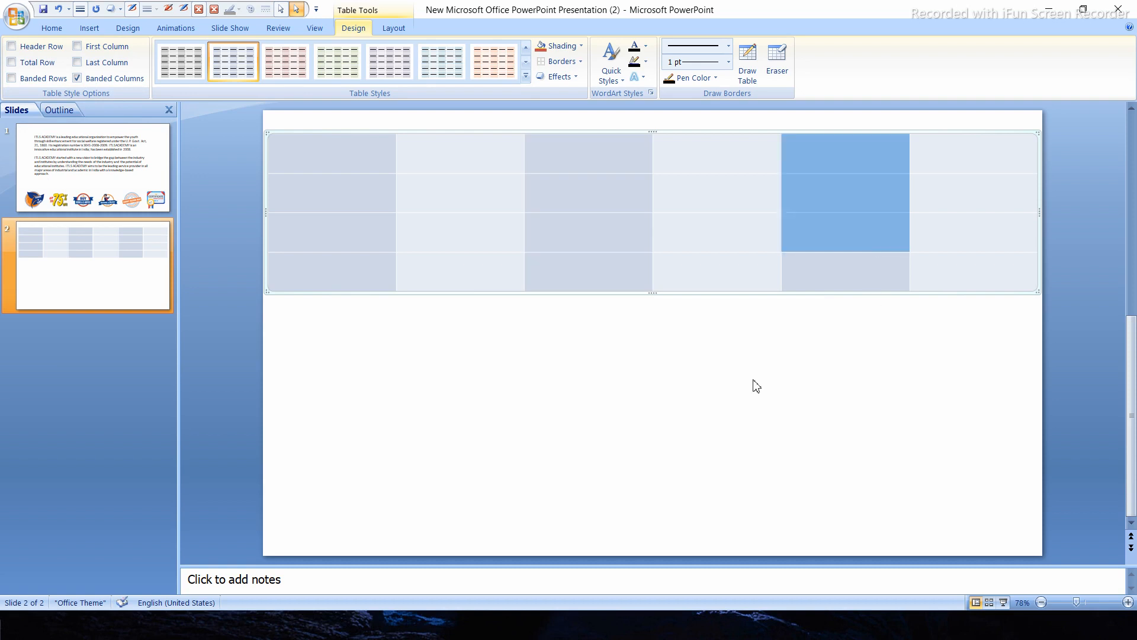
click(755, 384)
click(554, 247)
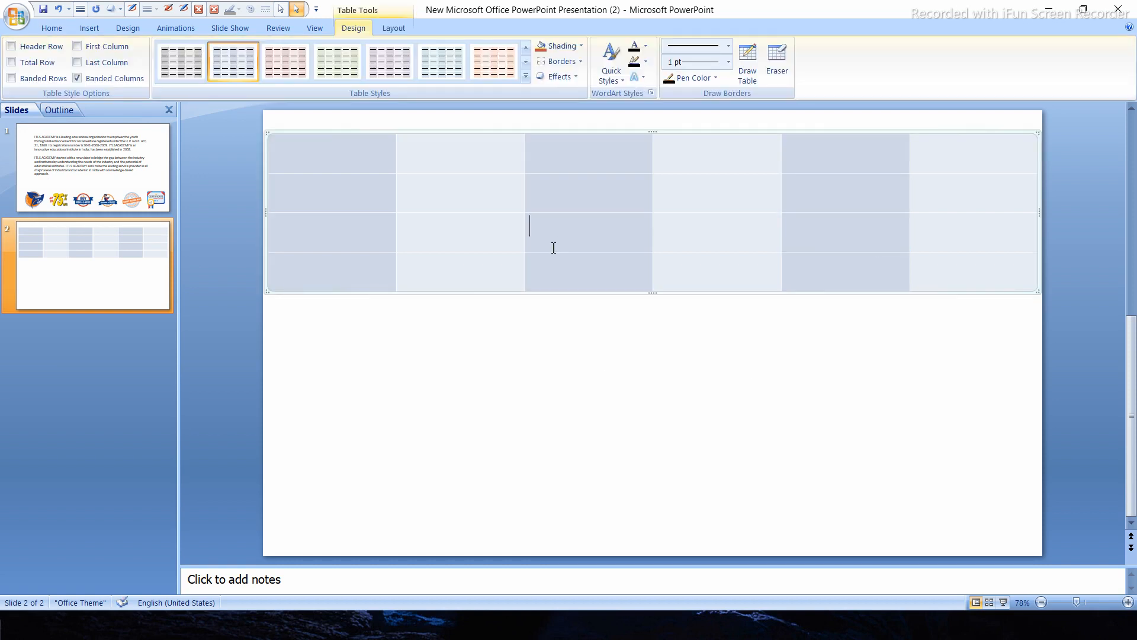
click(77, 78)
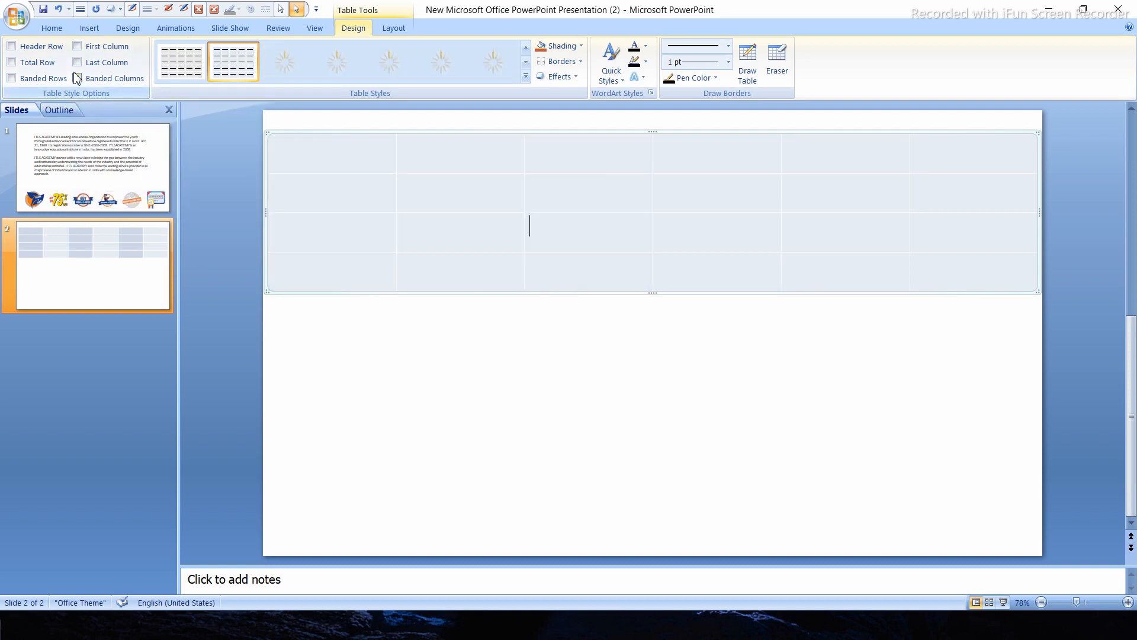
Turn on the Header Row and Banded Rows style options for the table and deselect it.
click(11, 48)
click(11, 78)
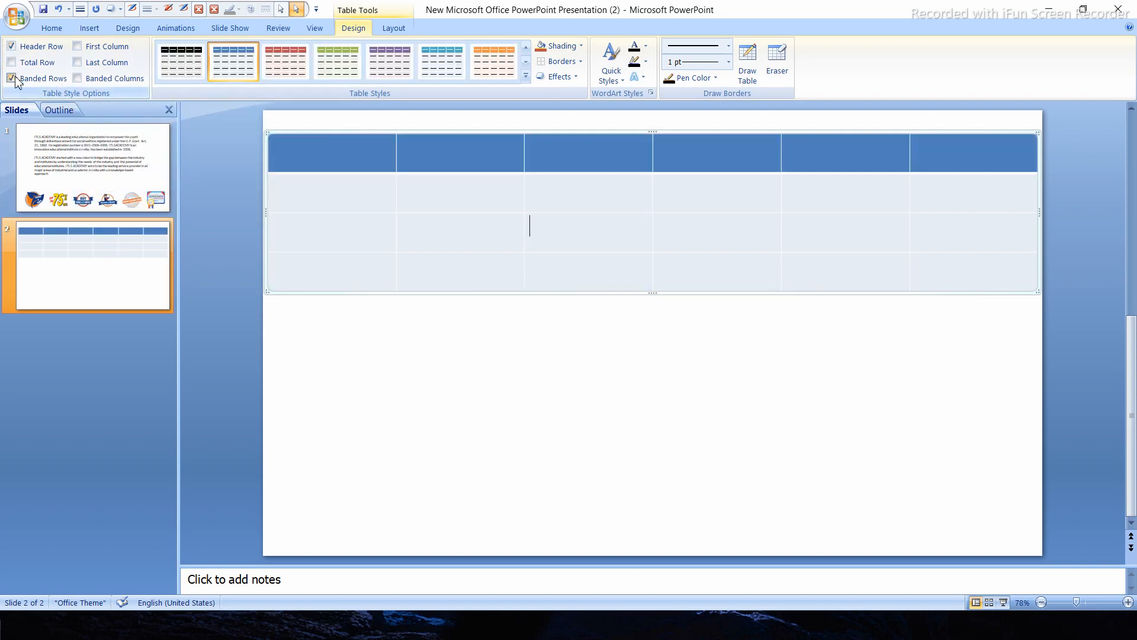
click(537, 340)
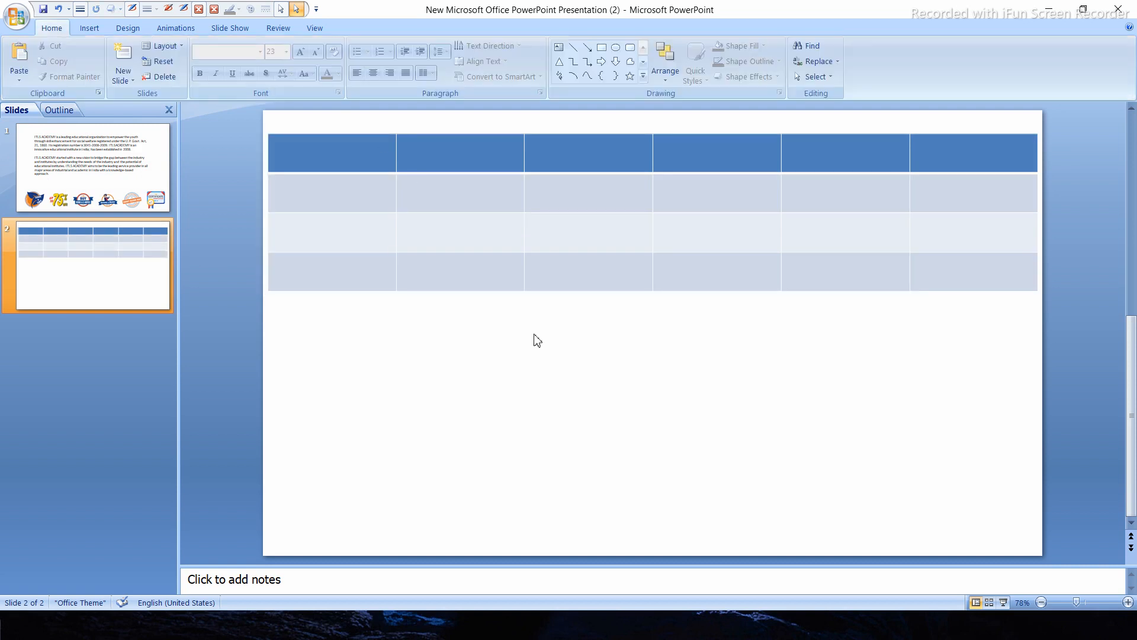
click(456, 149)
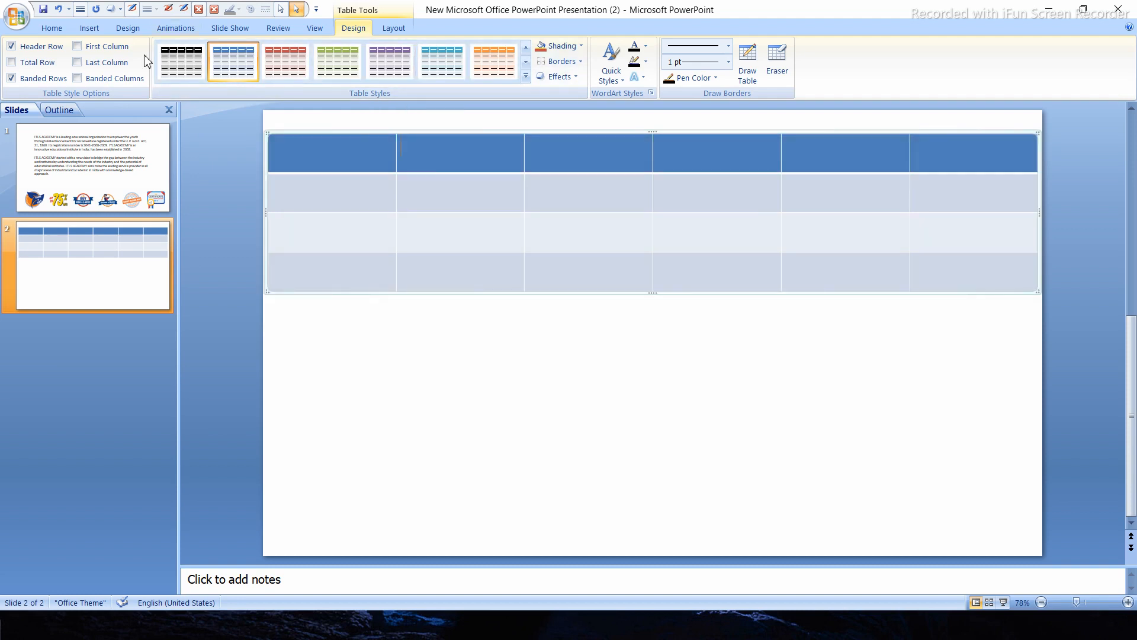
click(90, 28)
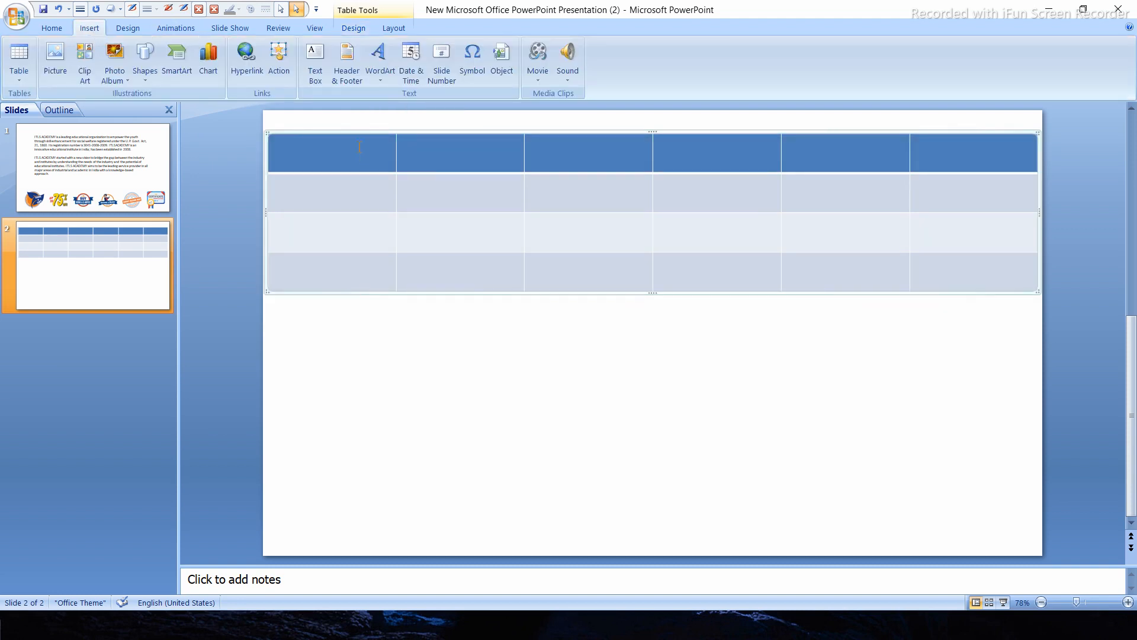
click(457, 398)
click(362, 190)
click(329, 133)
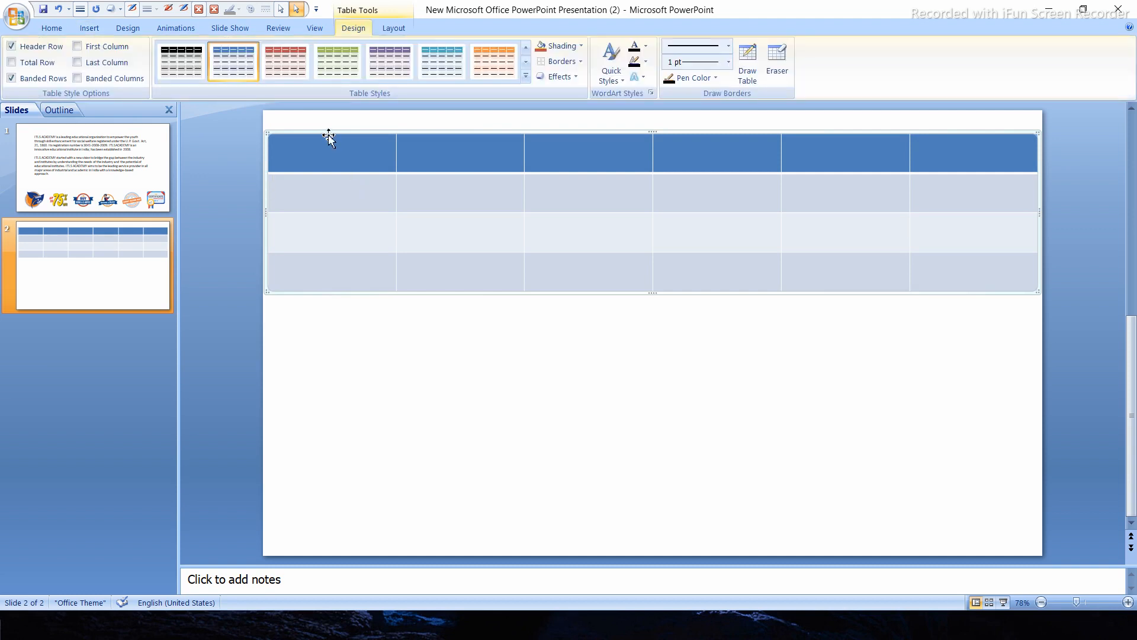
click(446, 358)
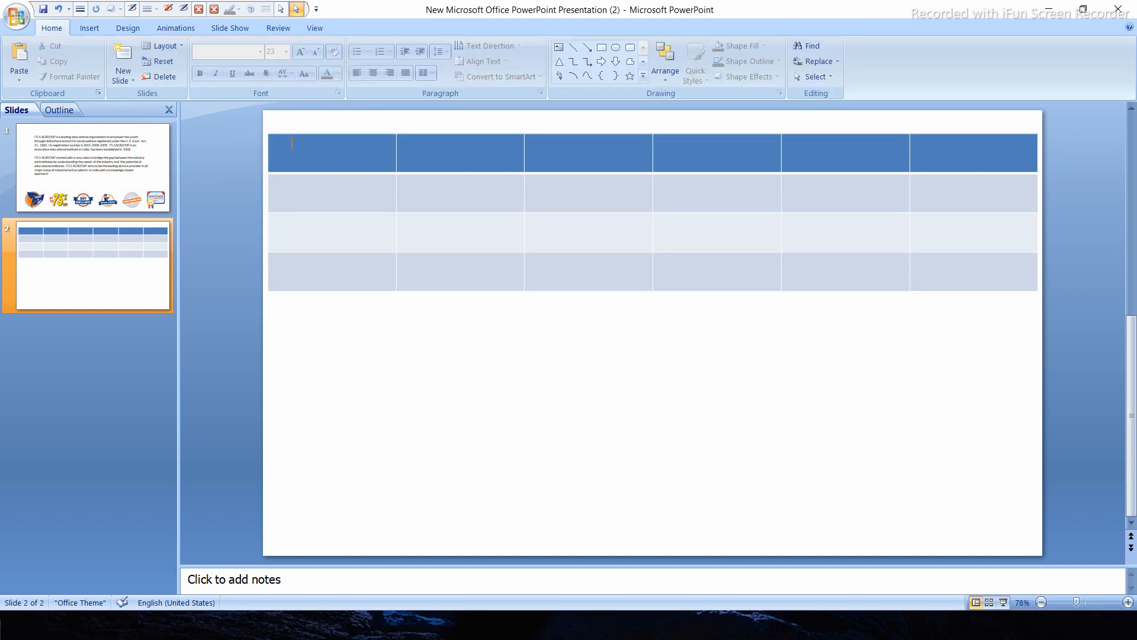
Browse the table style gallery and try the plain style without fill or grid from Best Match for Document.
click(287, 135)
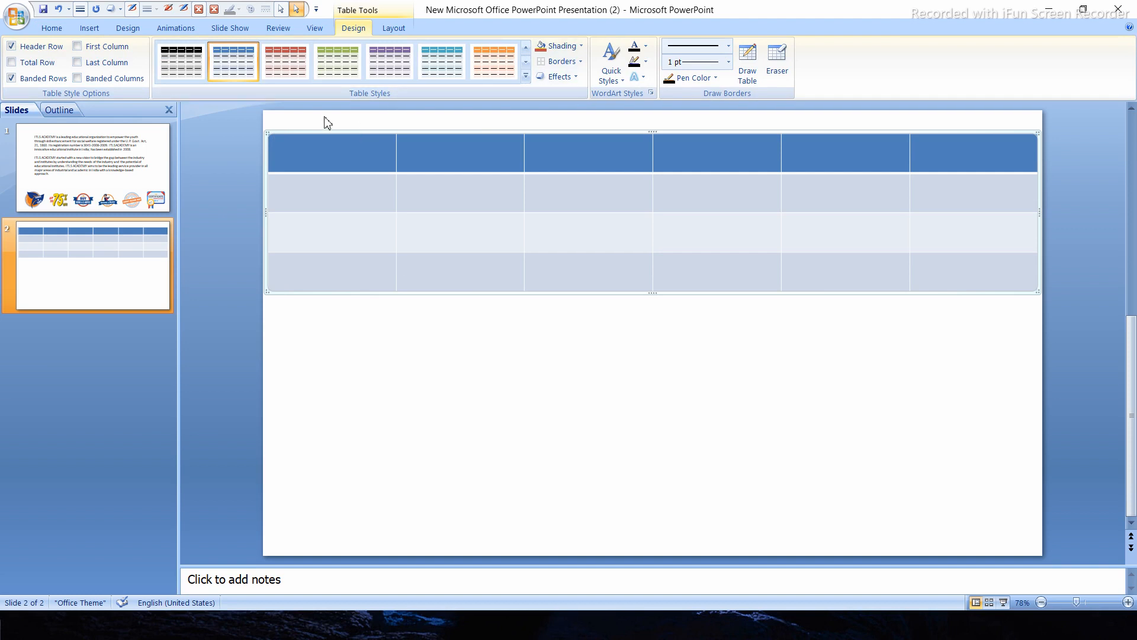
click(527, 64)
click(527, 63)
click(526, 64)
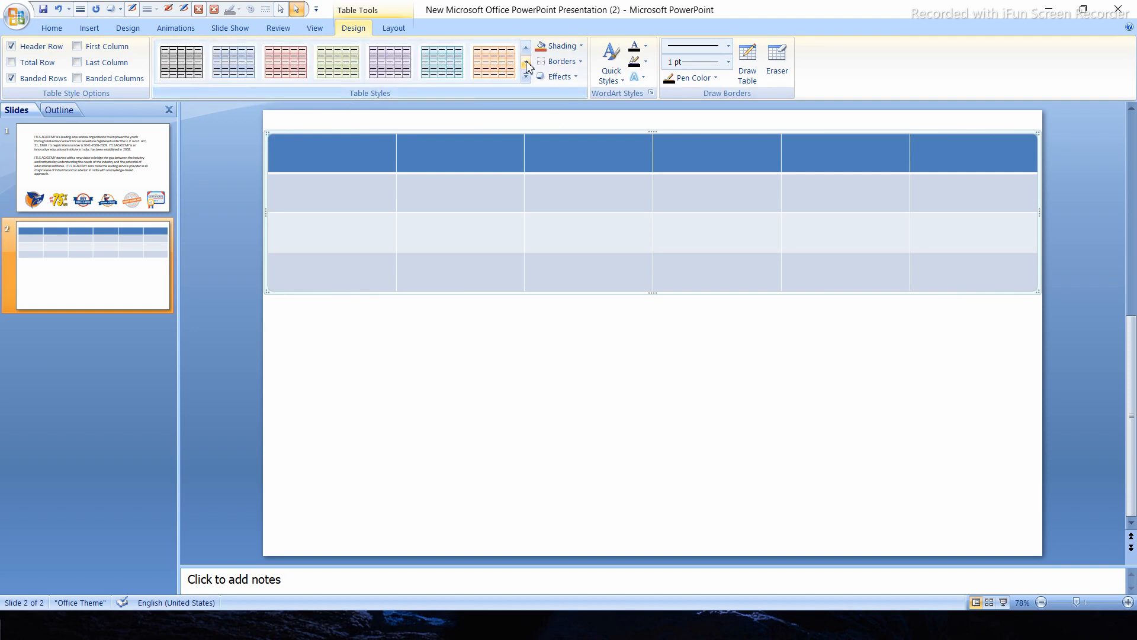
click(527, 64)
click(527, 76)
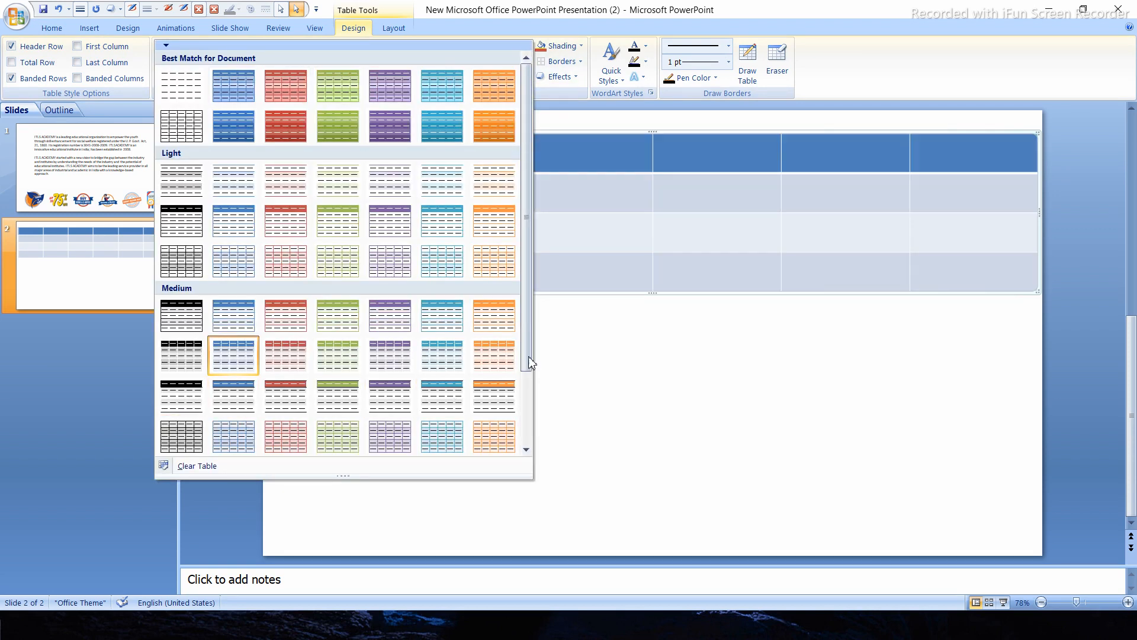
drag(527, 354, 510, 262)
click(195, 80)
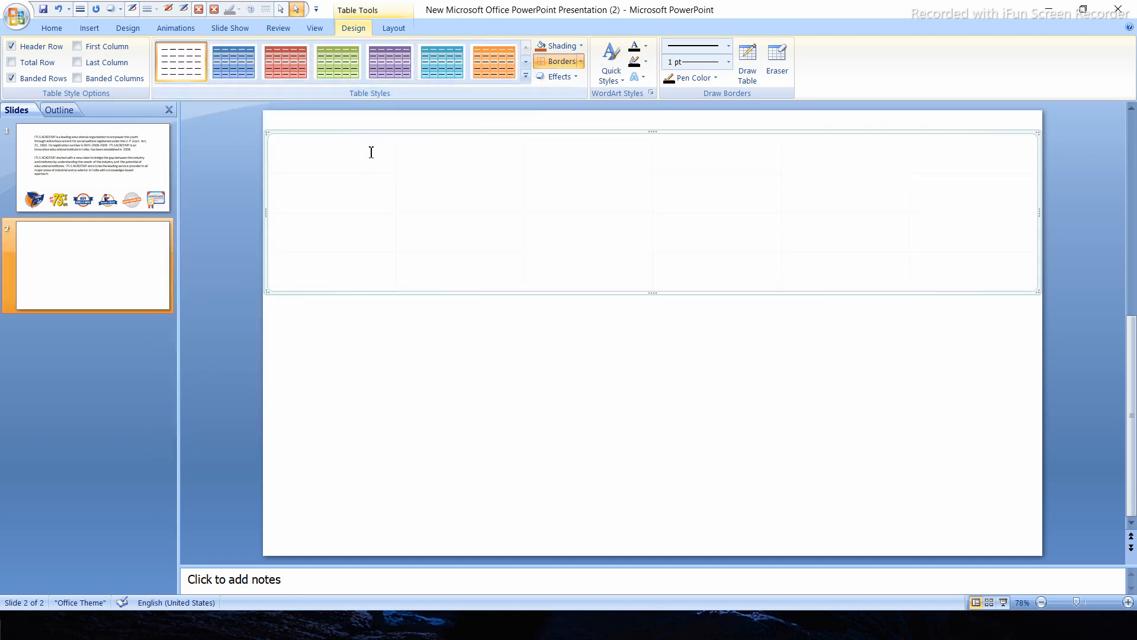
Try the blue, green and aqua Best Match for Document styles on the table in turn.
click(243, 69)
click(343, 71)
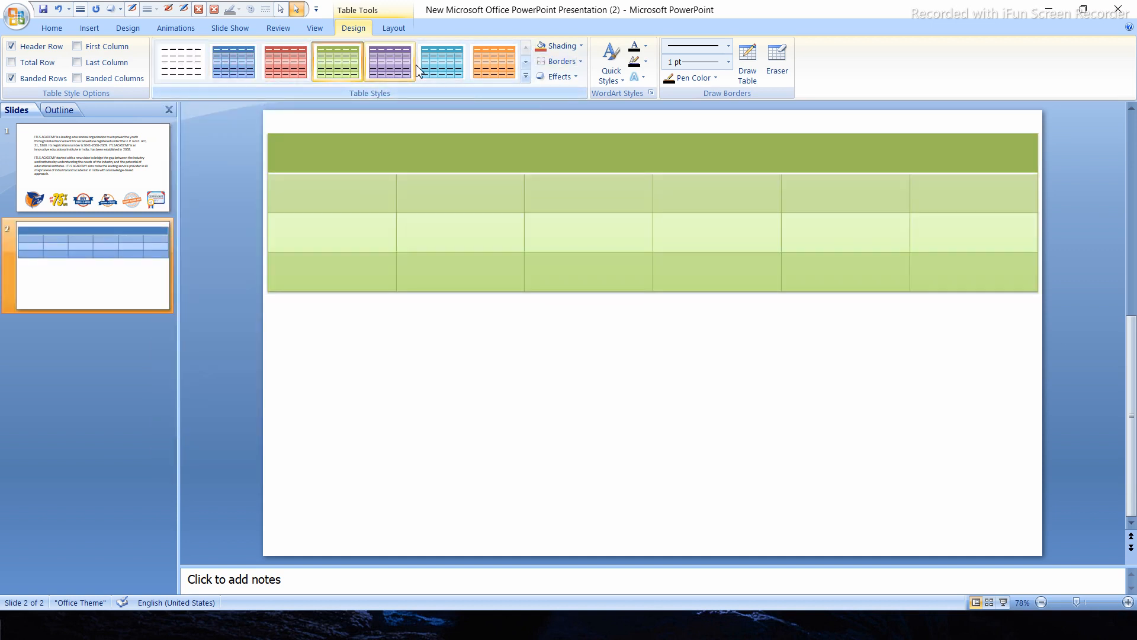
click(416, 65)
Apply the unfilled style with a black grid from Best Match for Document to the table.
click(526, 75)
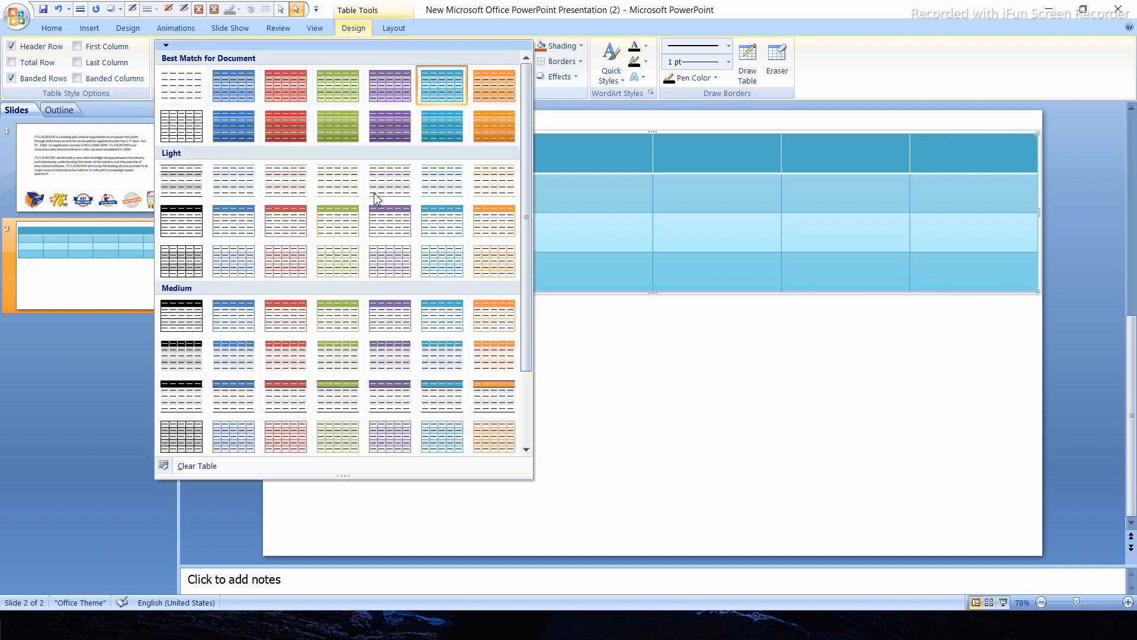
click(182, 137)
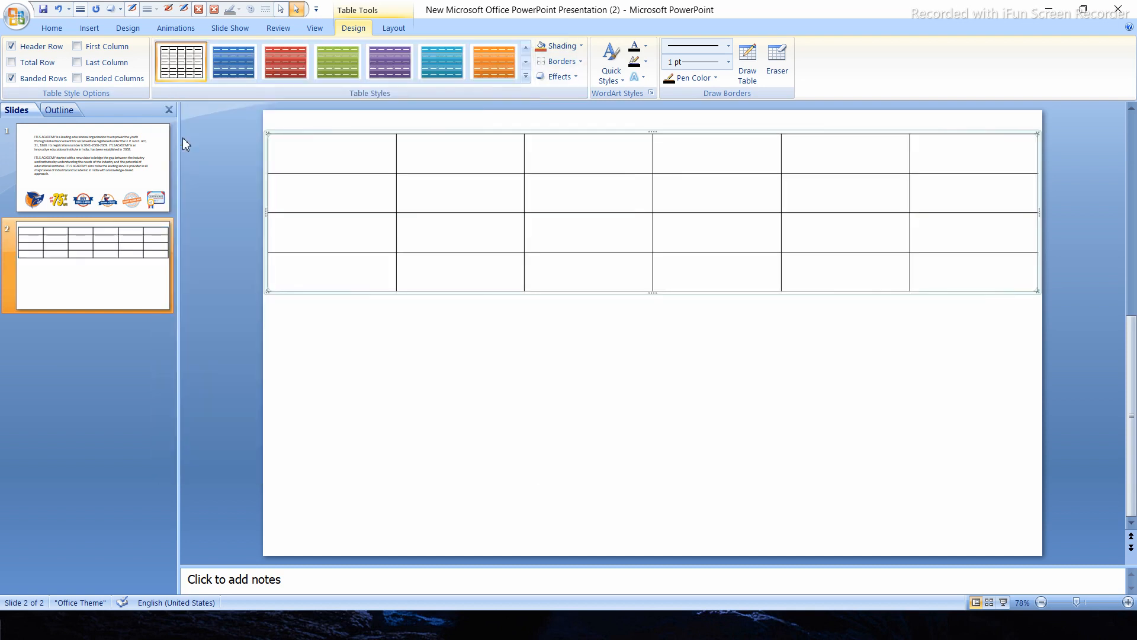
click(445, 372)
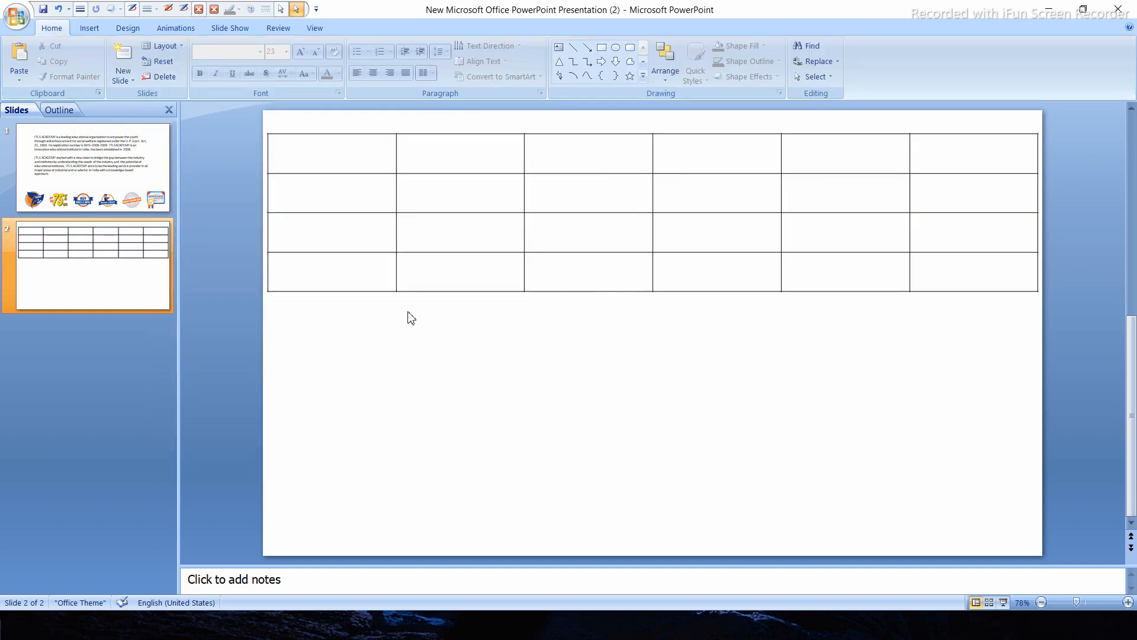
click(436, 206)
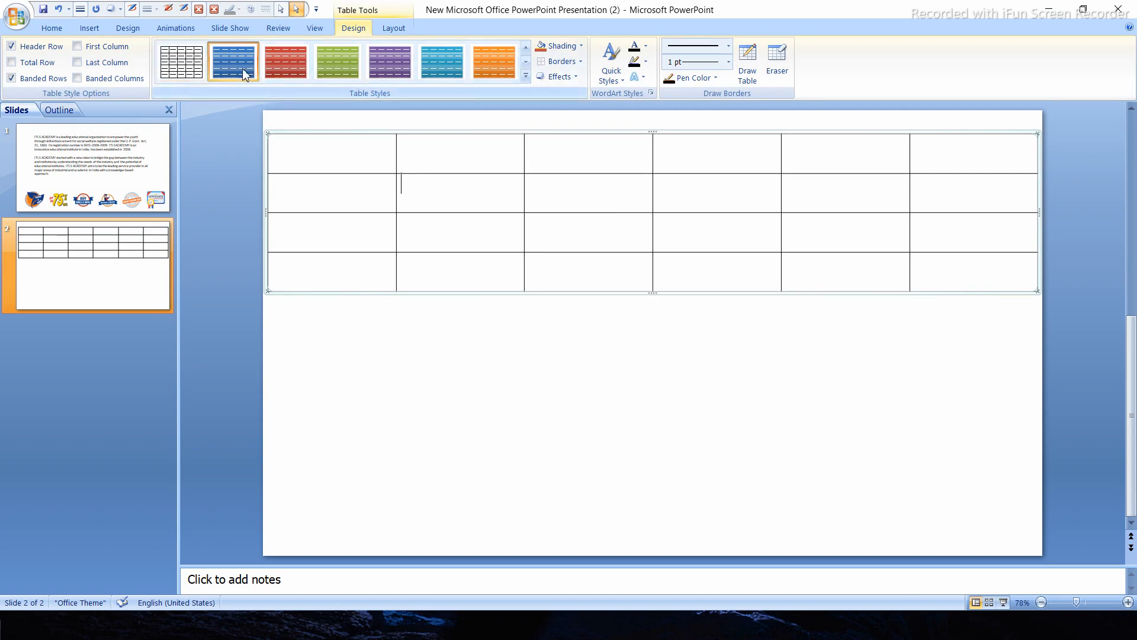